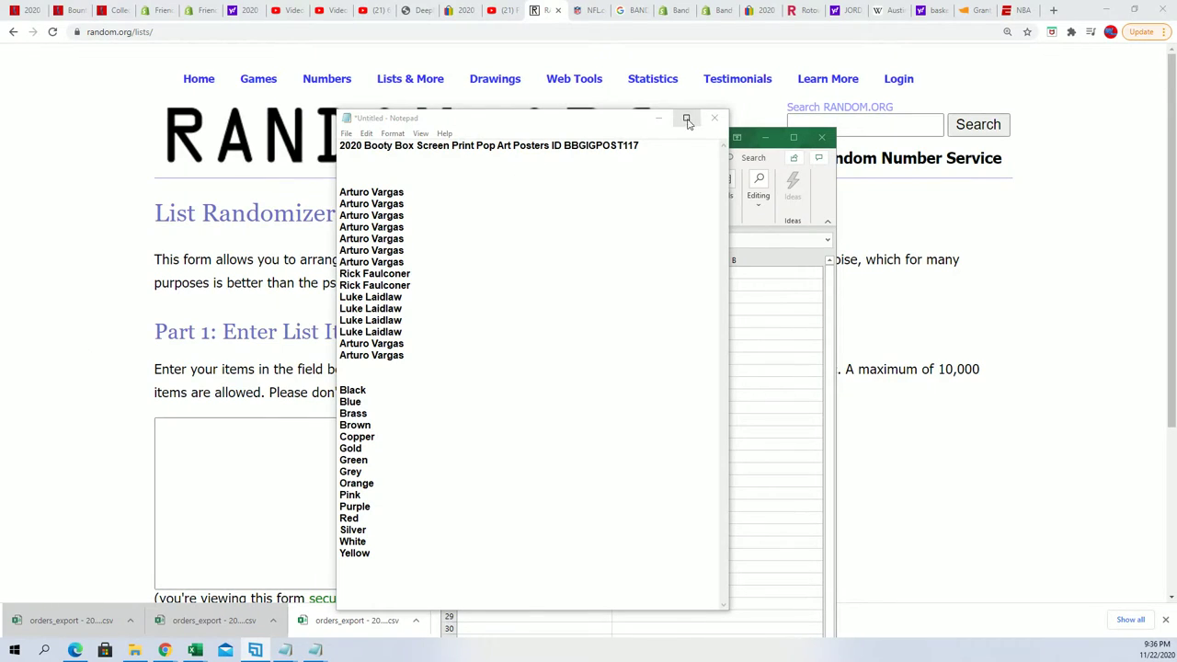
Copy the list of owner names from the Notepad notes.
click(686, 118)
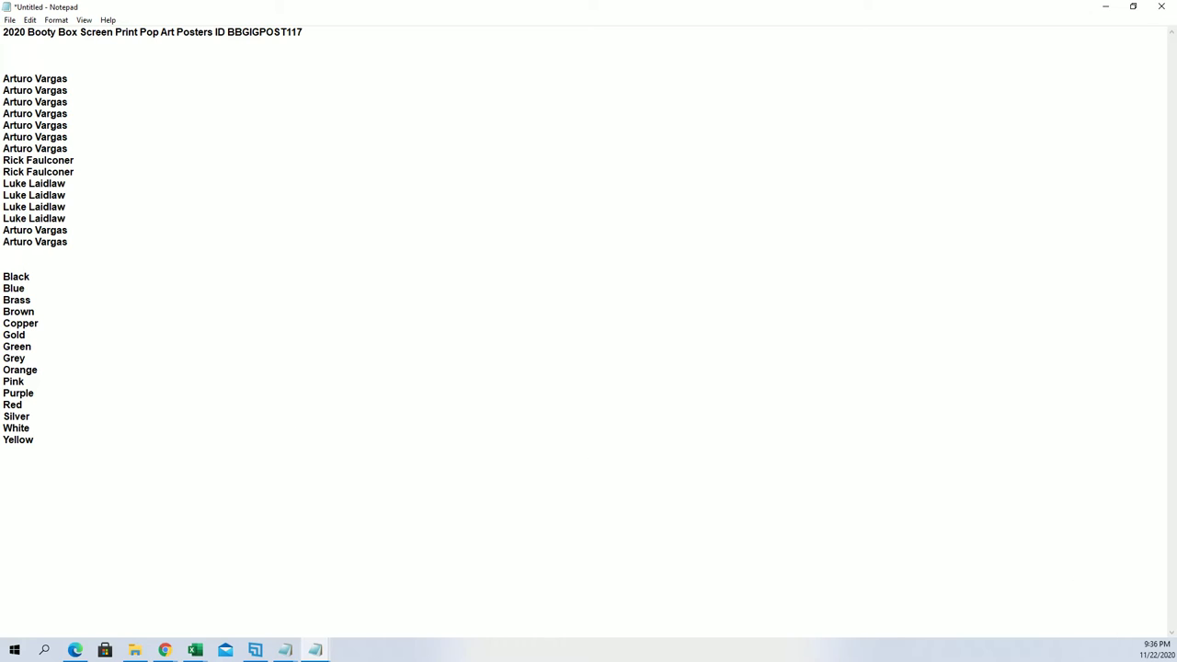
drag(45, 434, 2, 276)
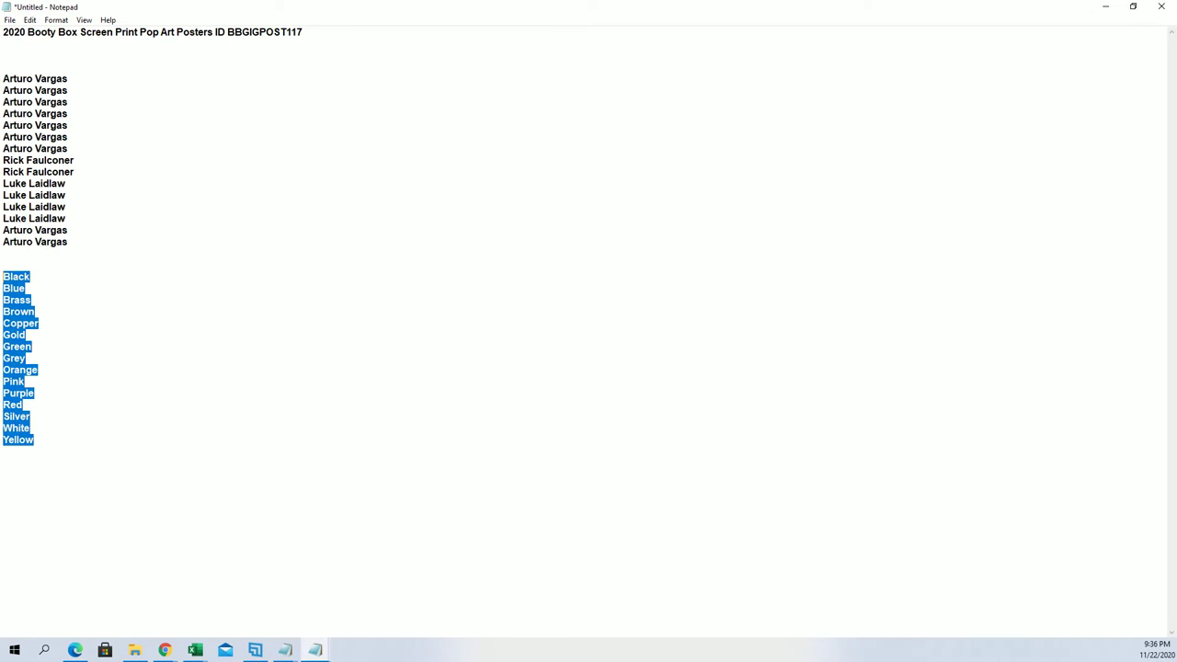
drag(4, 79, 68, 242)
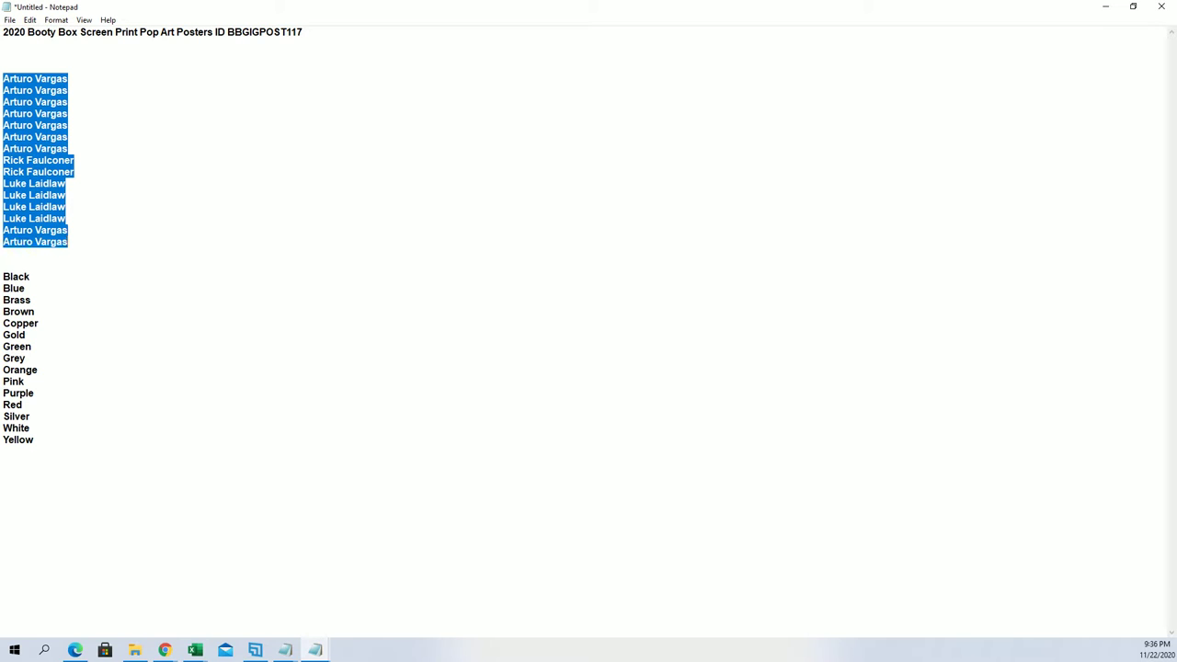
right_click(77, 138)
click(81, 169)
click(1133, 7)
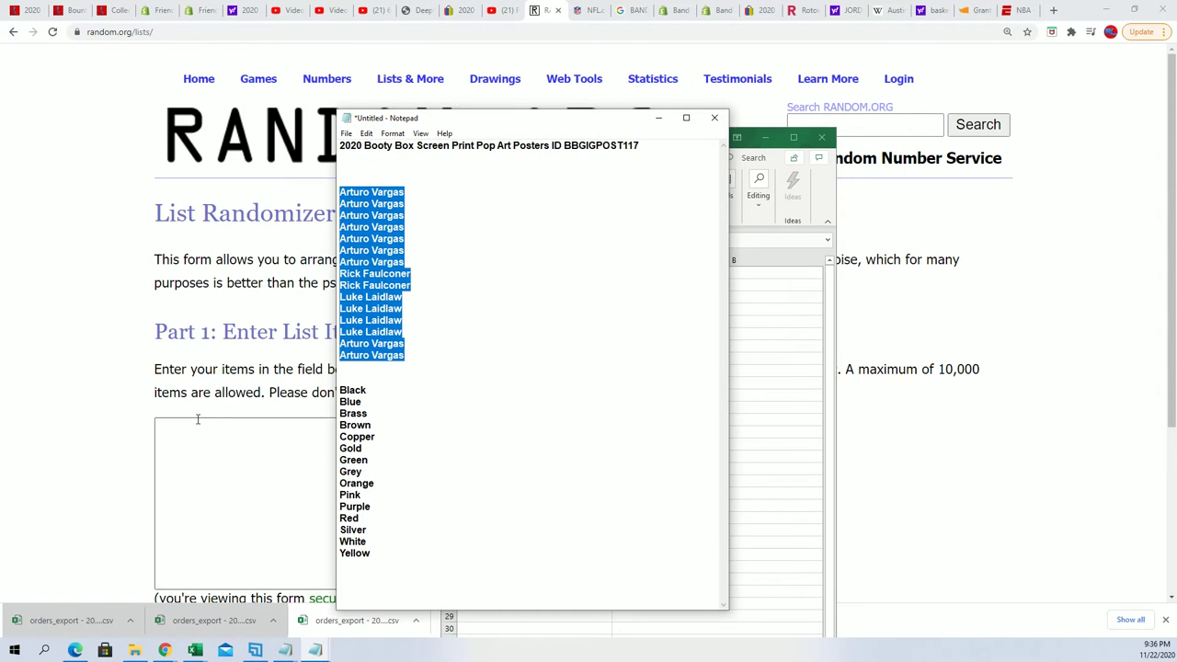
Copy all the numbers 1–150 from the 'posters 1-150' notes and return to the List Randomizer.
key(alt+Tab)
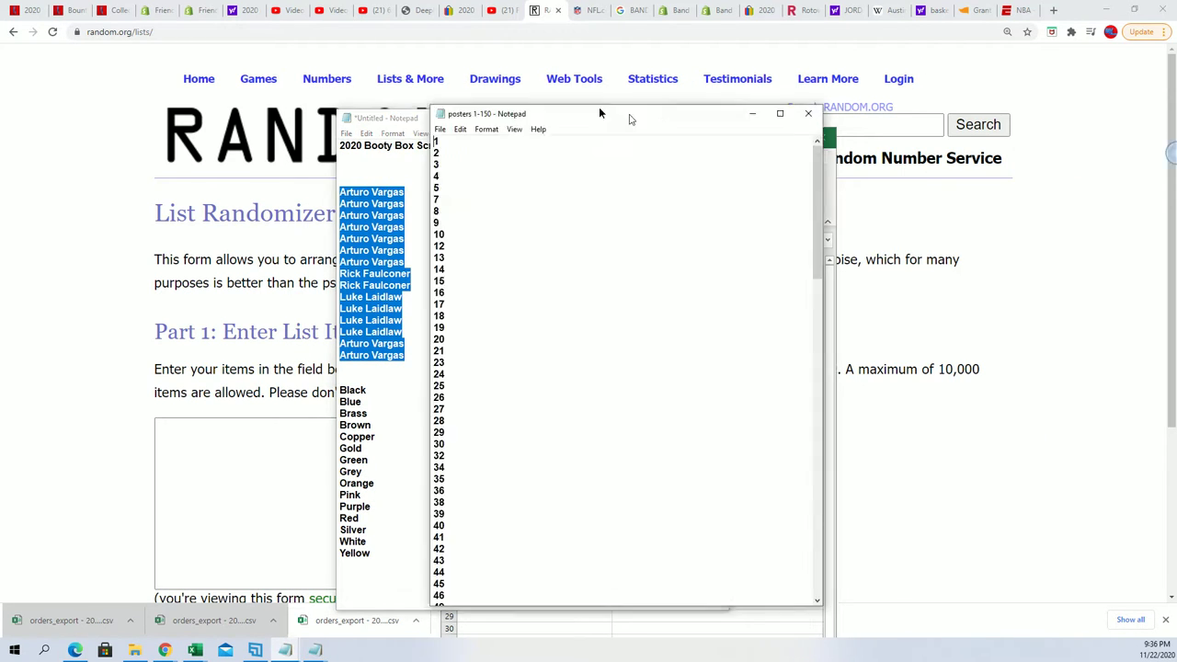
drag(599, 106, 525, 78)
key(ctrl+a)
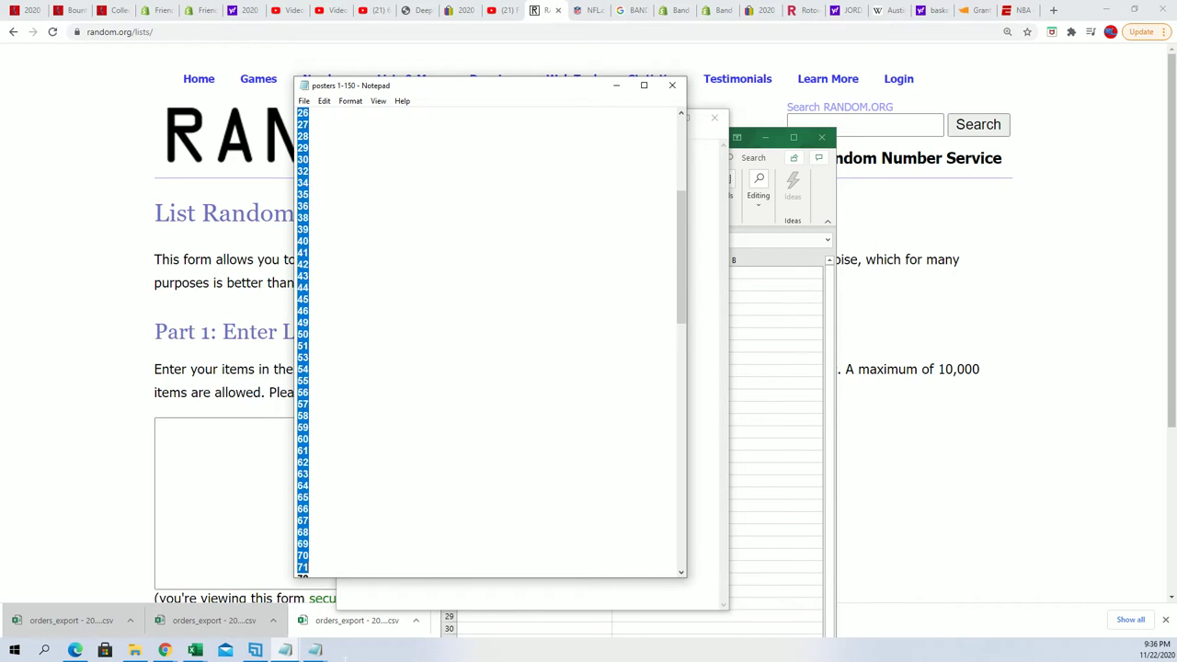
scroll(488, 341, down, 20)
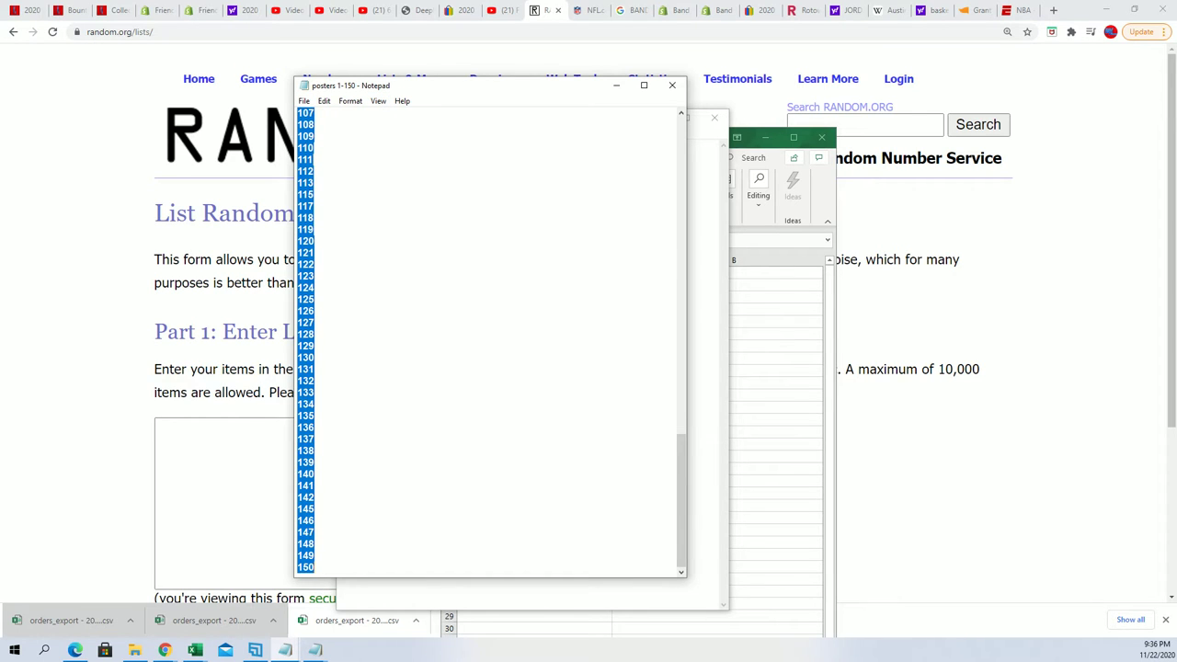
right_click(313, 564)
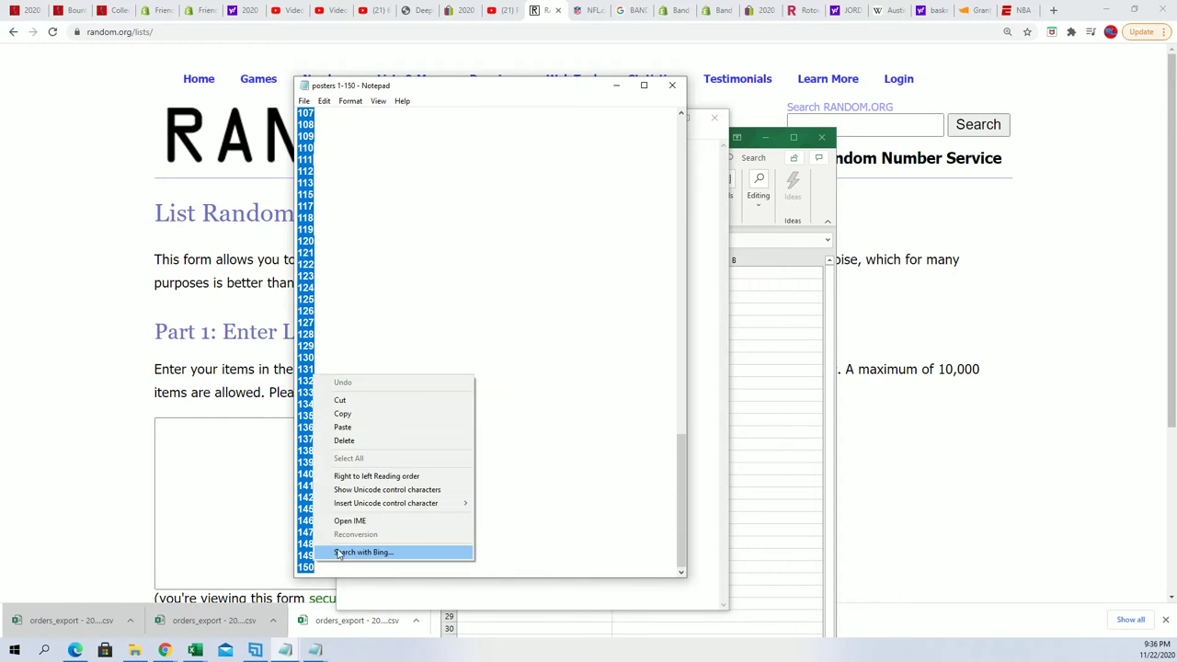
click(341, 415)
click(210, 446)
Paste the spot numbers into the item box and randomize them.
right_click(171, 425)
click(231, 522)
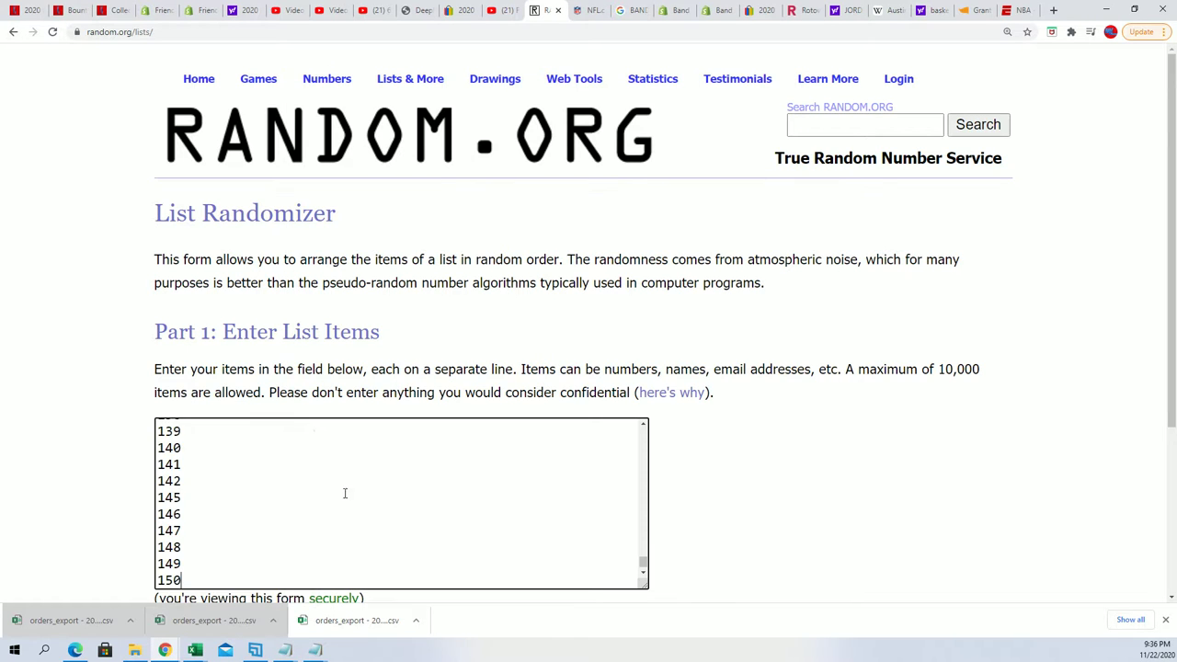
scroll(622, 546, down, 3)
click(199, 472)
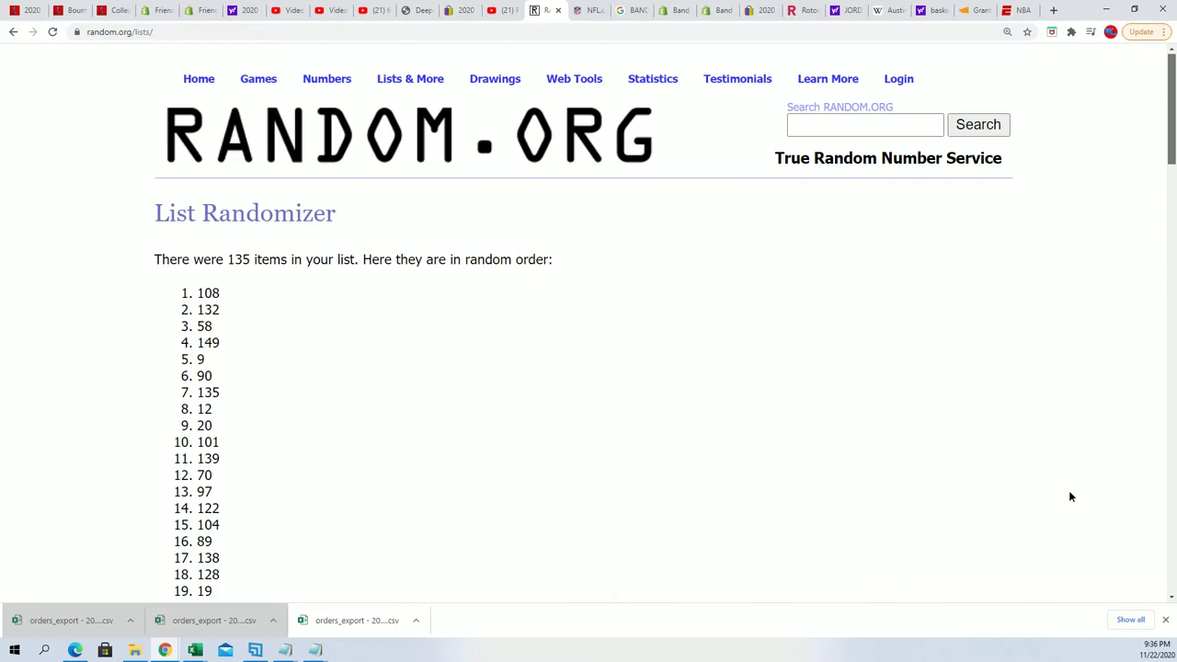
Reshuffle the number list six more times with Again!, leaving 94 in first place.
scroll(1076, 478, down, 20)
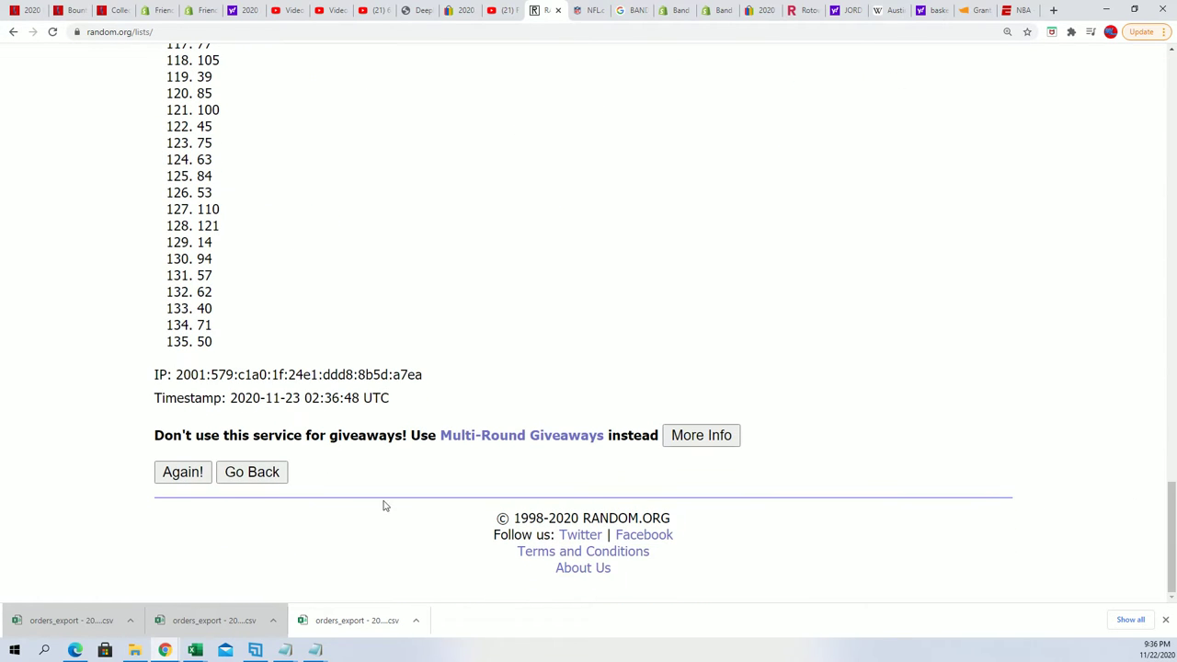
click(183, 472)
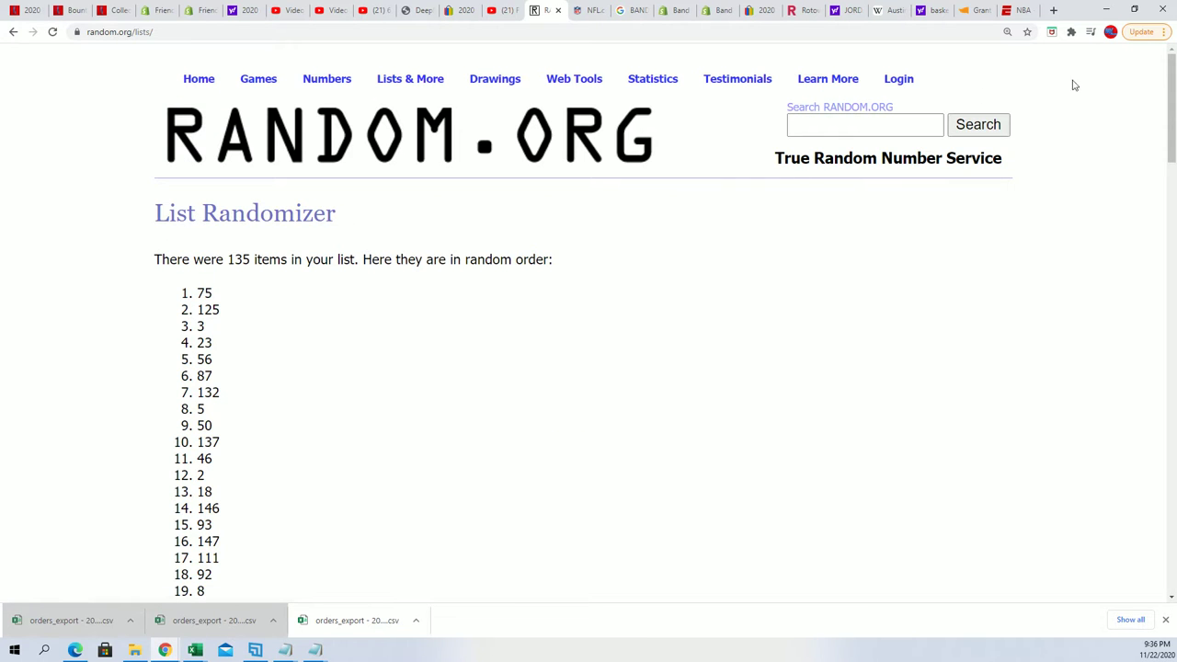
scroll(1149, 318, down, 20)
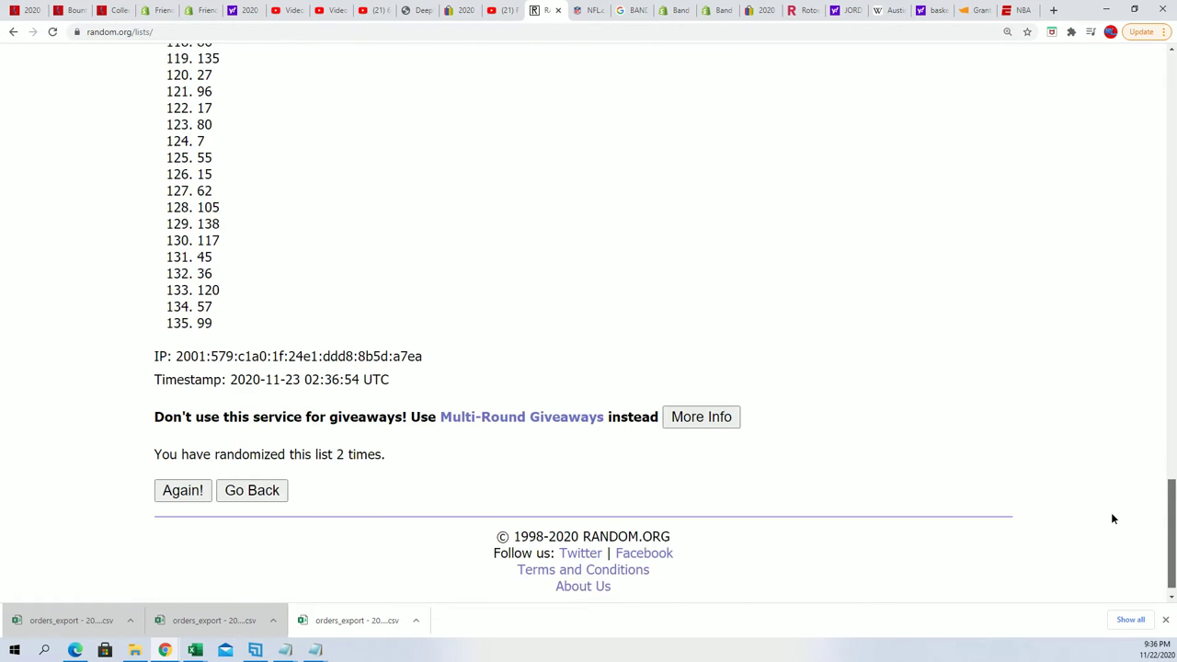
click(183, 472)
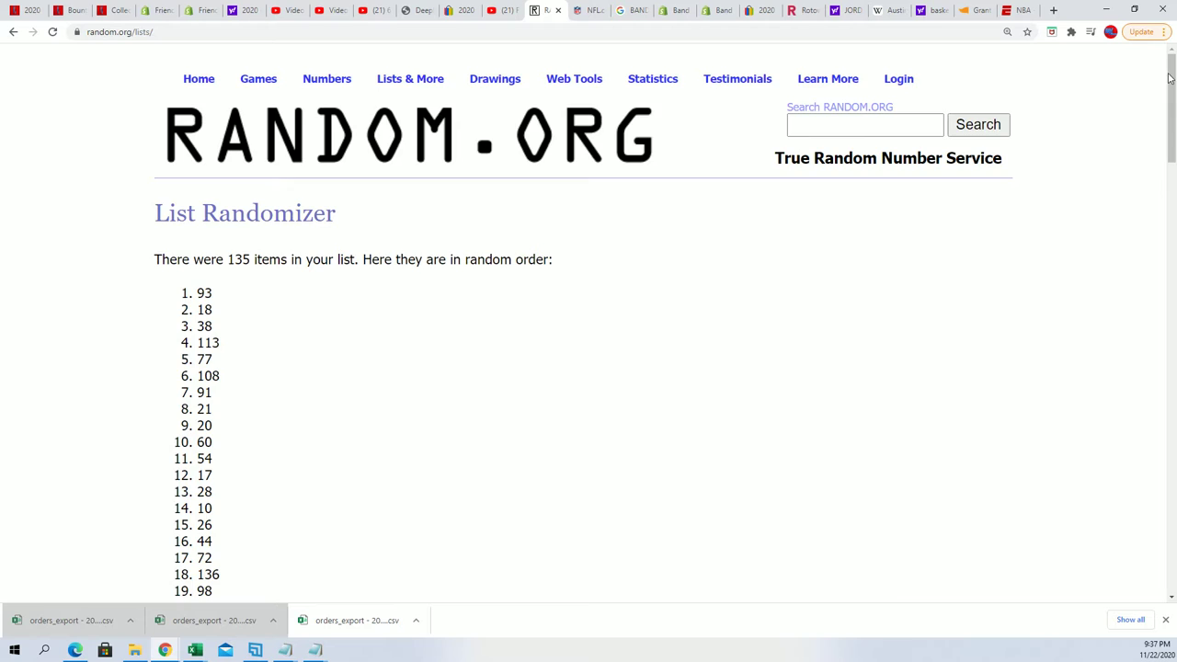
scroll(1145, 527, down, 20)
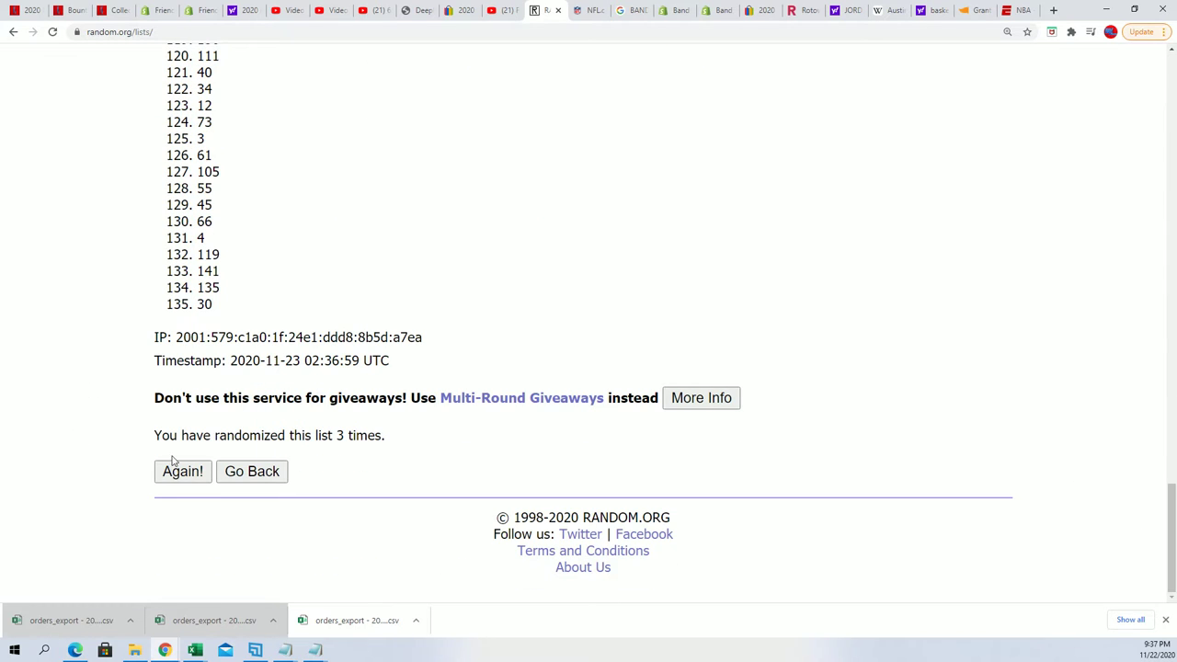
click(174, 468)
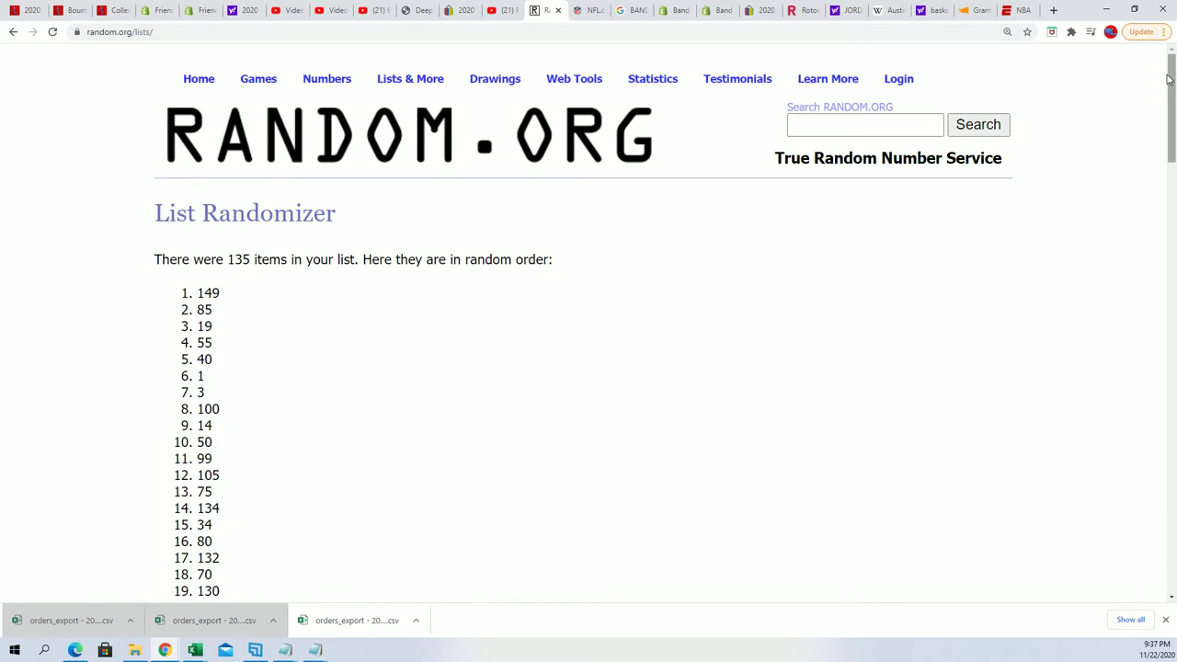
scroll(1121, 385, down, 20)
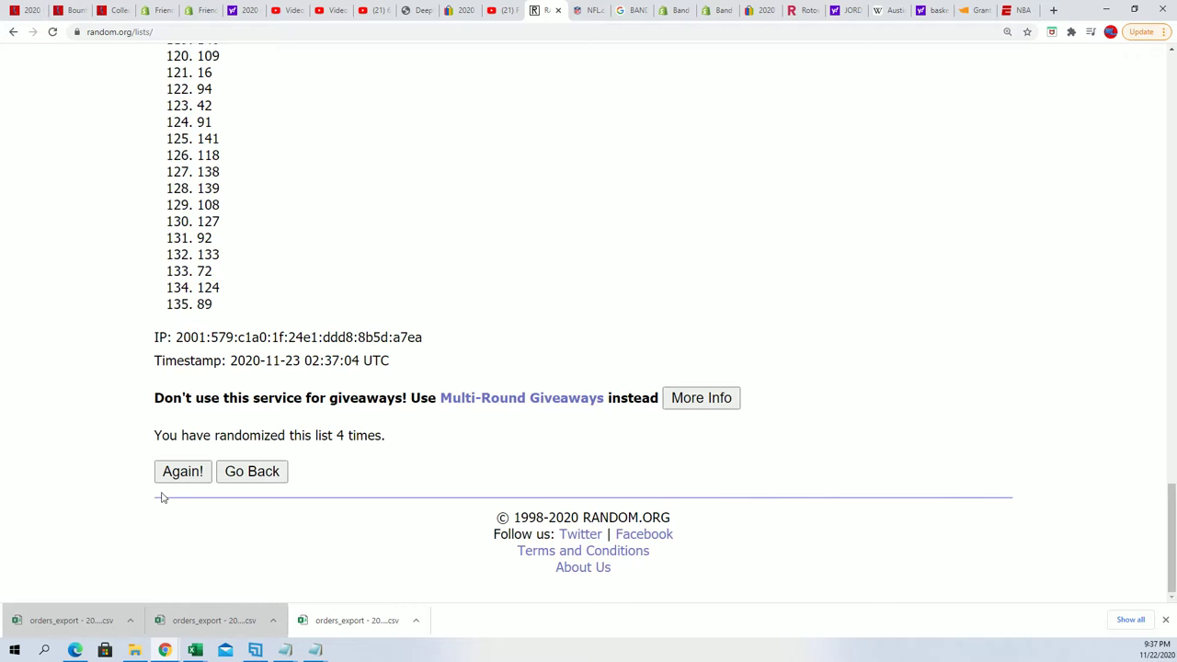
click(180, 471)
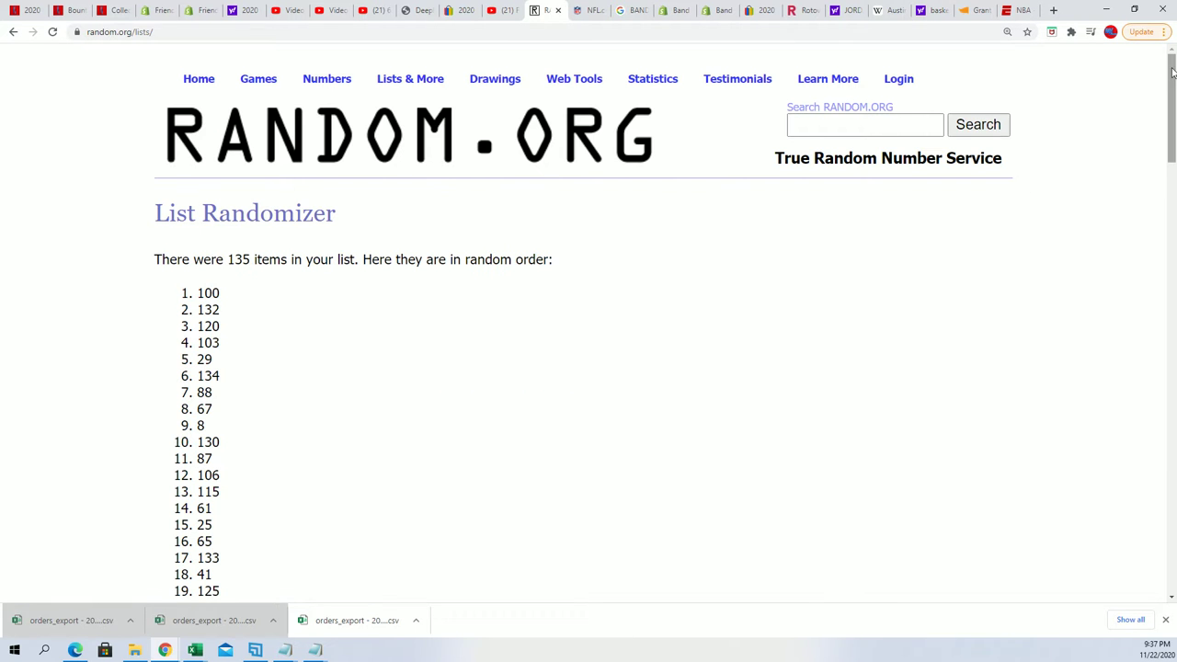
scroll(1148, 221, down, 20)
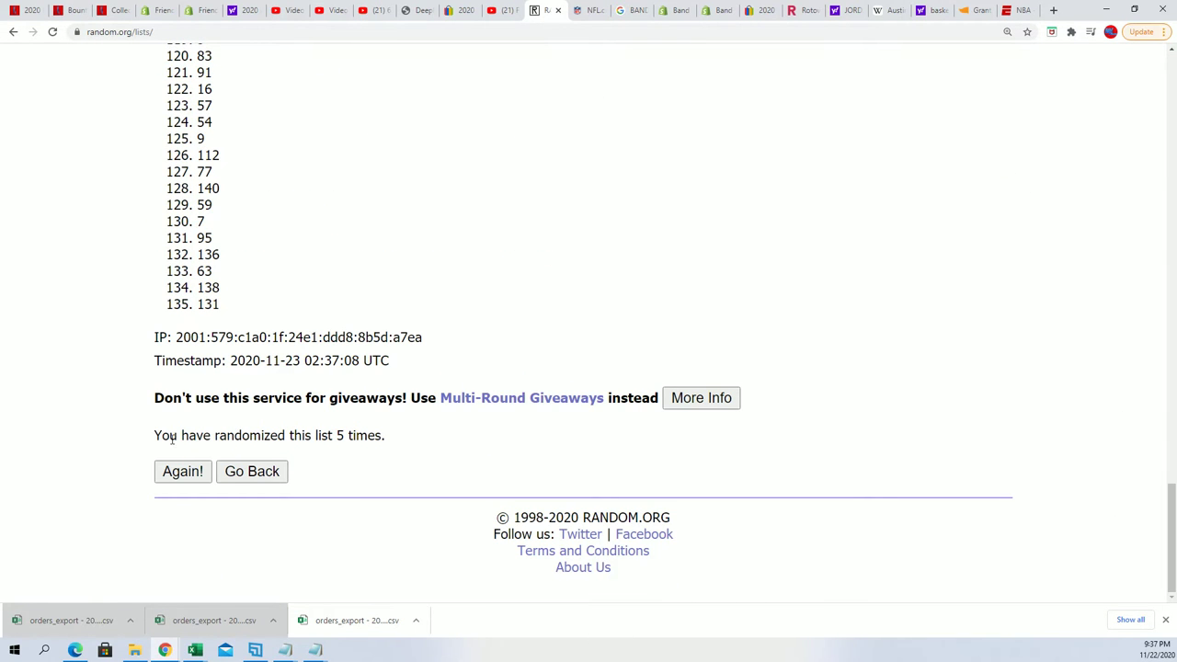
click(209, 464)
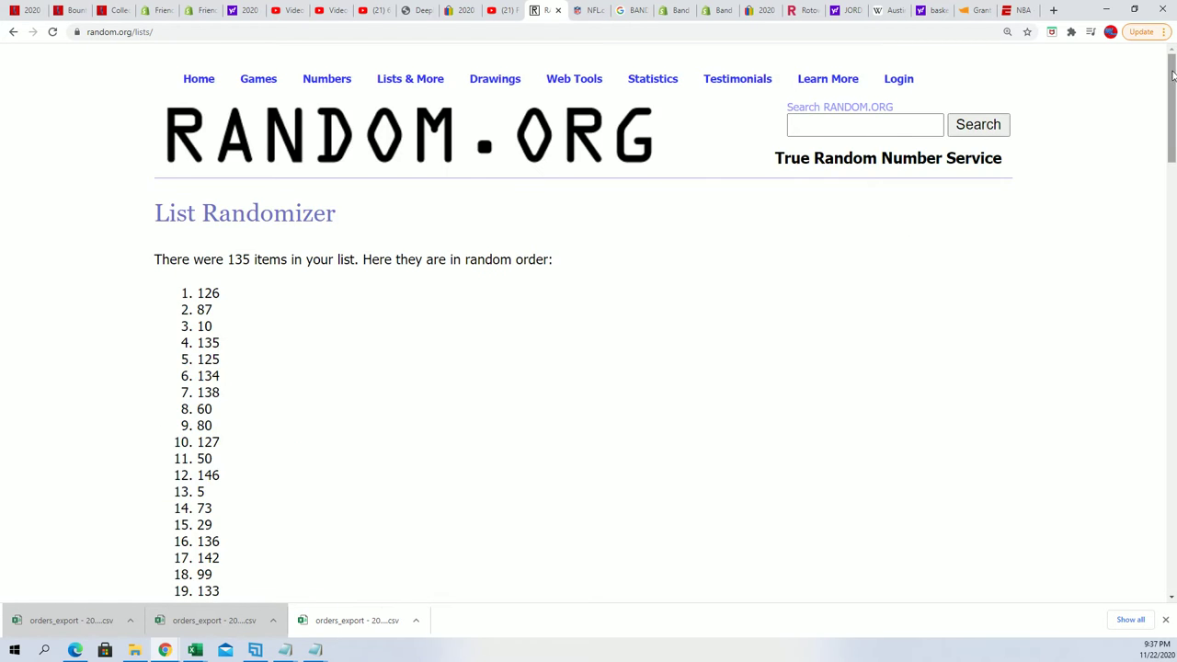
drag(1173, 74, 1173, 502)
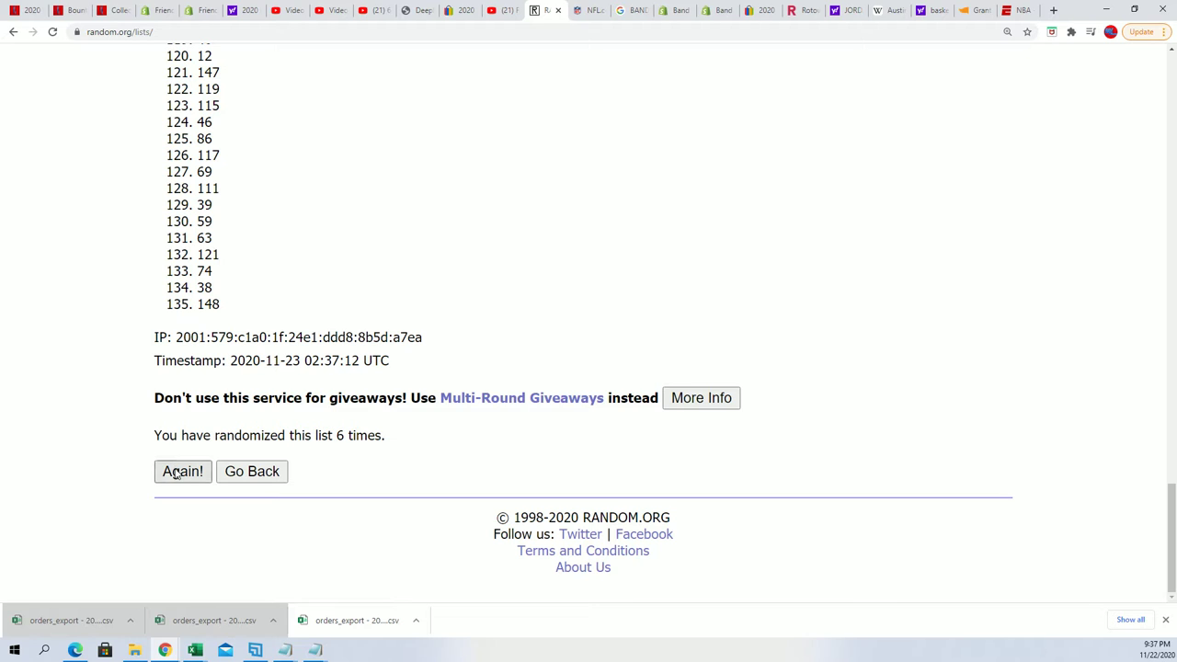
click(180, 471)
drag(217, 294, 186, 291)
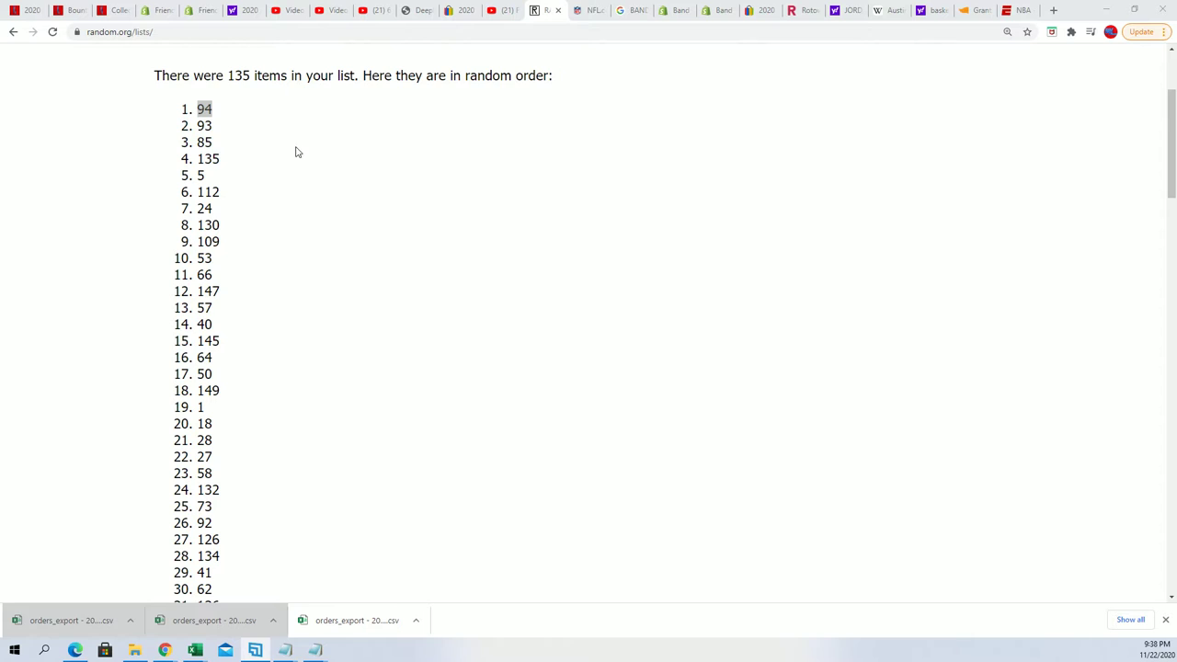
Reload a blank List Randomizer form and paste the 15 owner names from the notes into it.
scroll(300, 150, up, 2)
mouse_move(409, 82)
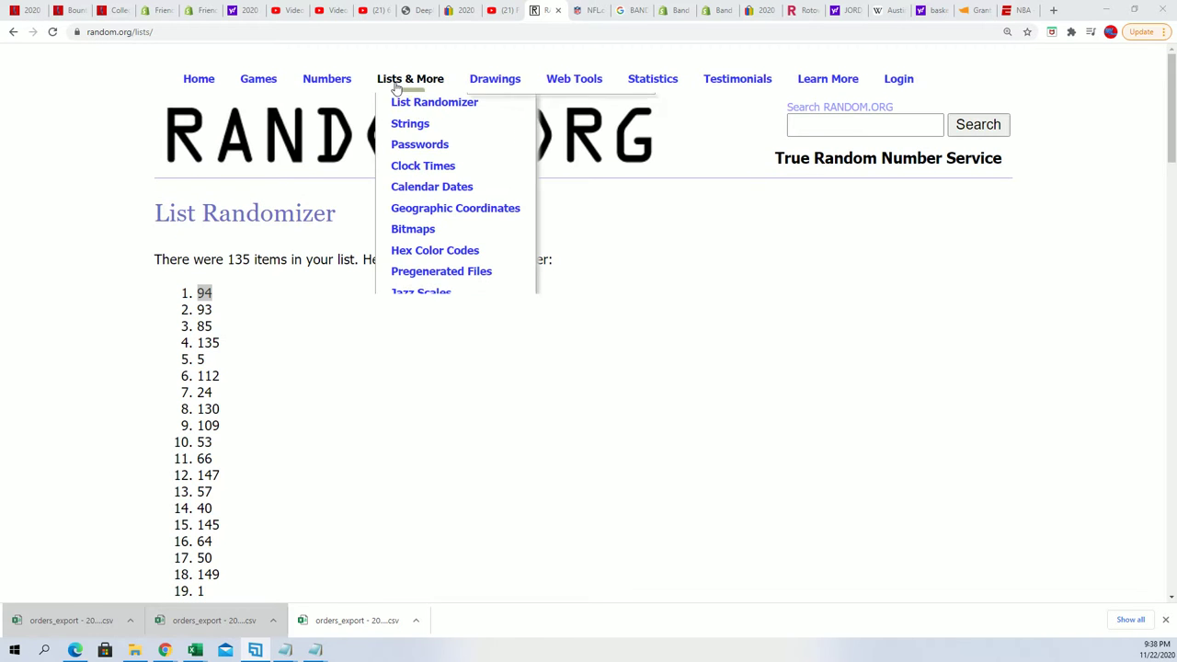
click(408, 103)
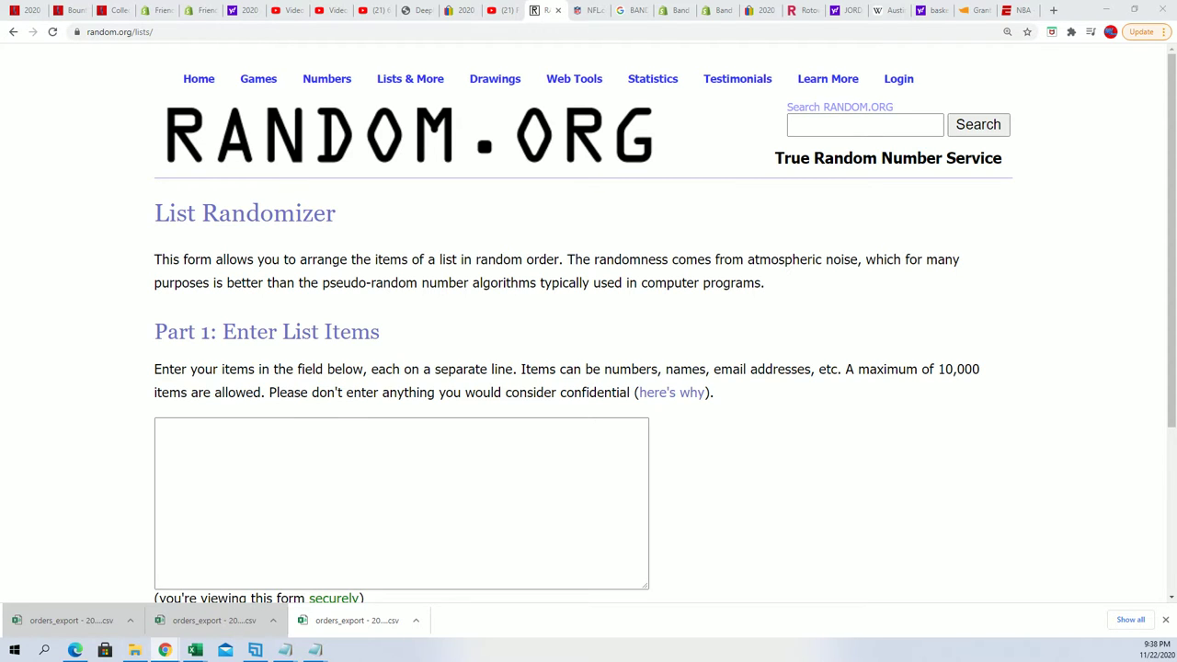
key(alt+Tab)
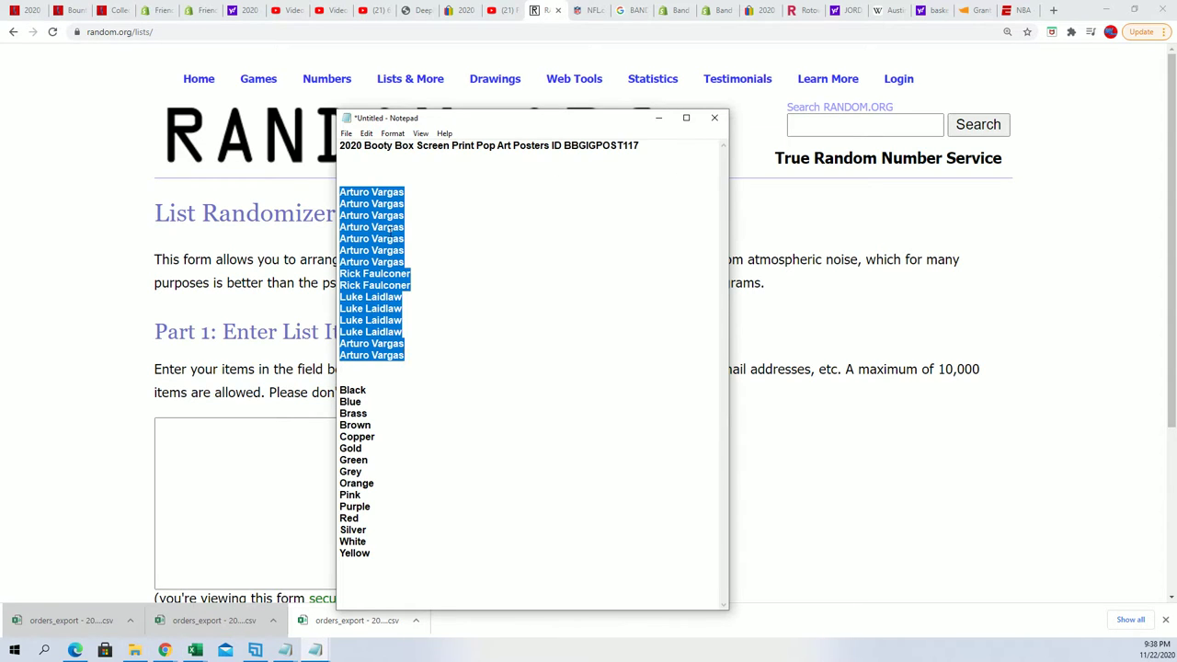
right_click(391, 228)
click(428, 273)
click(231, 438)
right_click(187, 436)
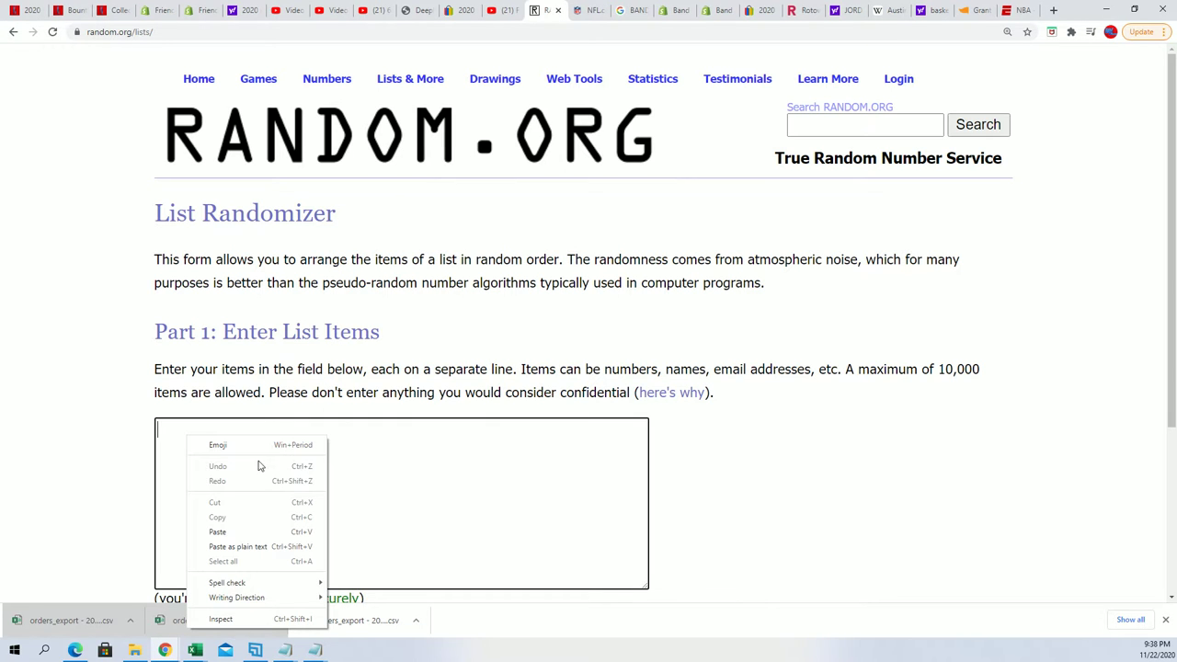
click(218, 531)
Randomize the owner names, then reshuffle them six more times.
scroll(767, 429, down, 3)
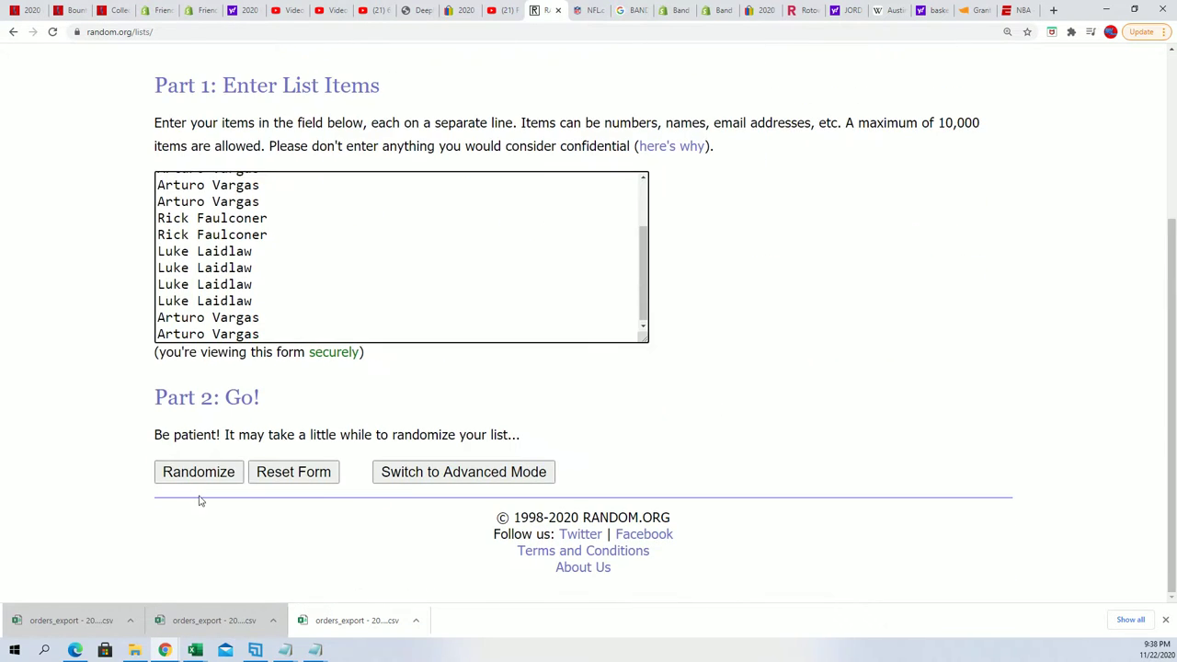
click(211, 466)
scroll(179, 452, down, 3)
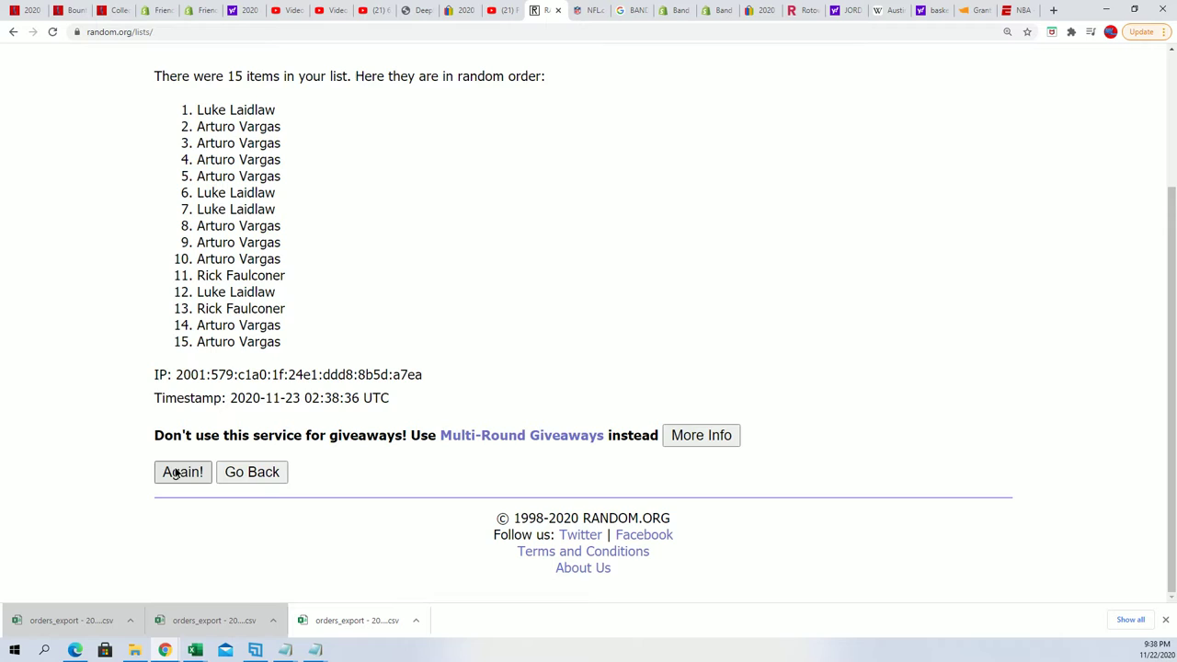
click(180, 472)
click(181, 470)
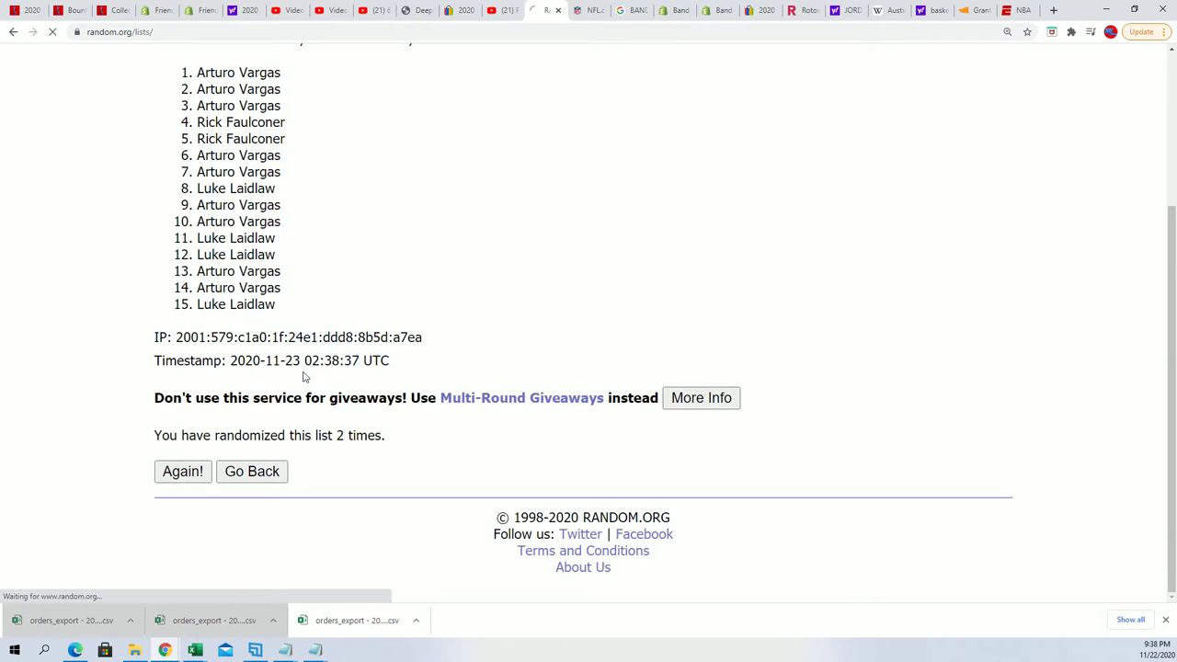
scroll(288, 417, down, 3)
click(181, 470)
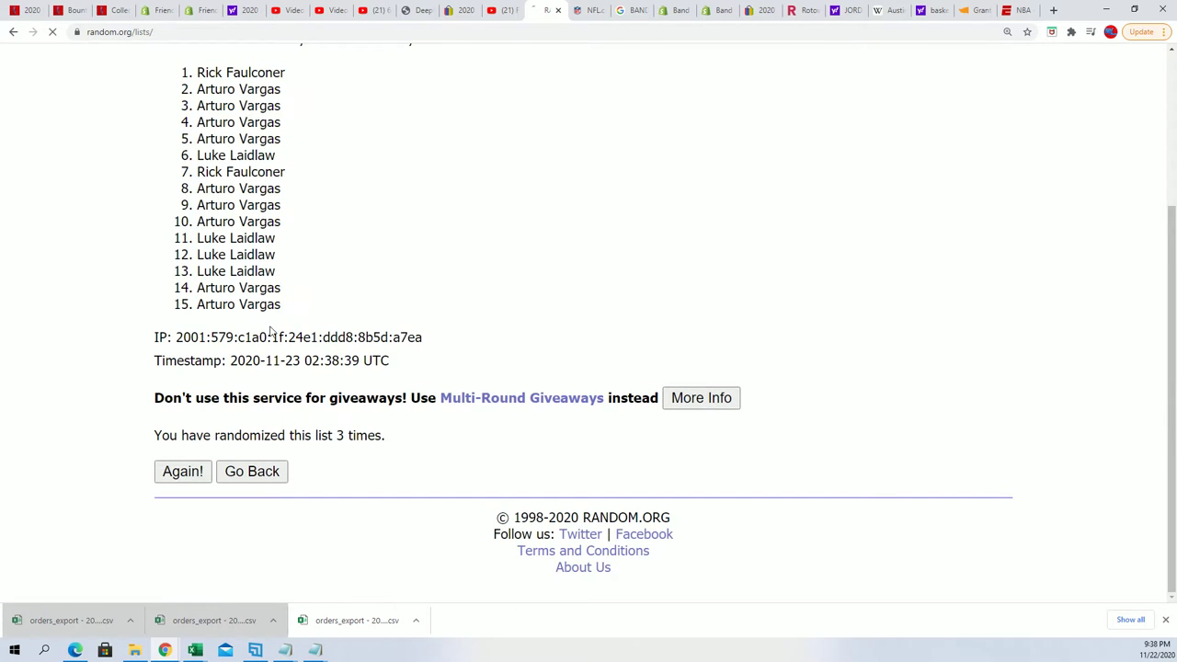
click(181, 471)
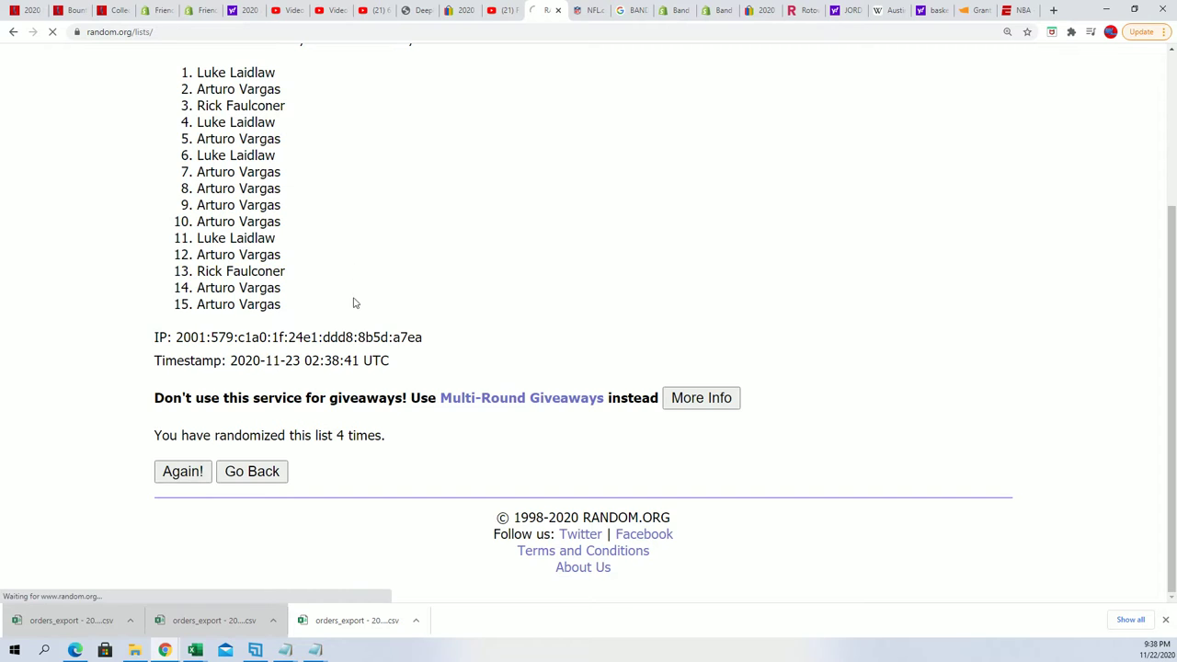
click(179, 471)
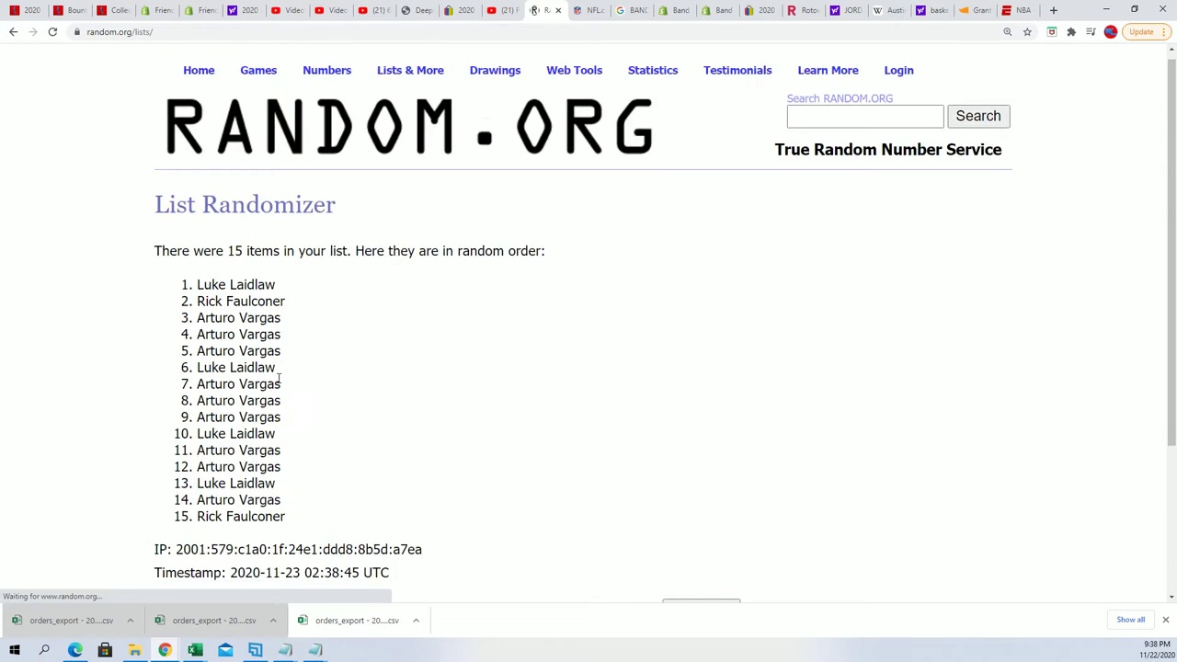
click(182, 472)
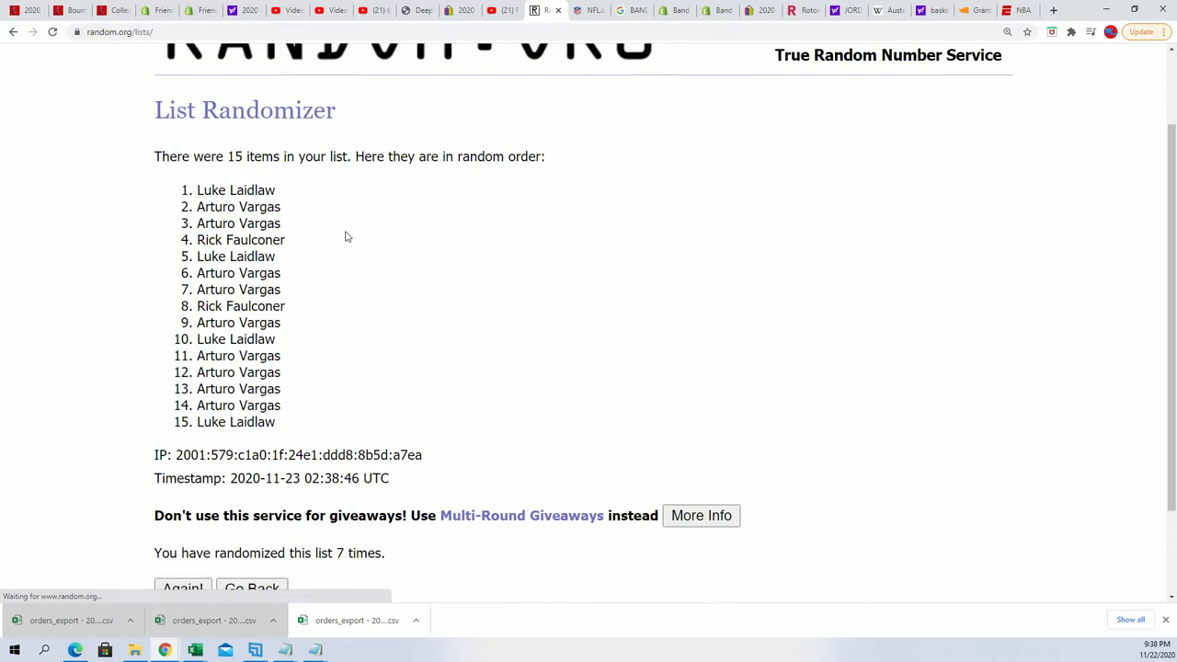
Select and copy the final shuffled order of names.
drag(195, 171, 293, 402)
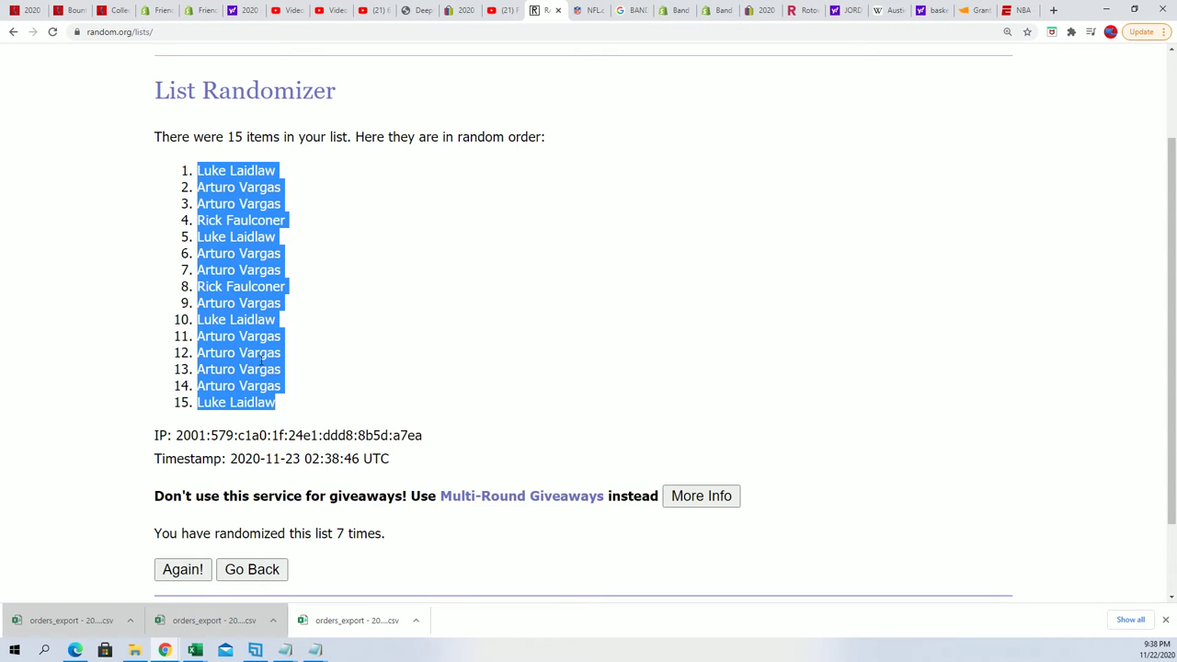
right_click(255, 357)
click(276, 366)
Paste the shuffled names into A2 under Owner Names as plain text.
key(alt+Tab)
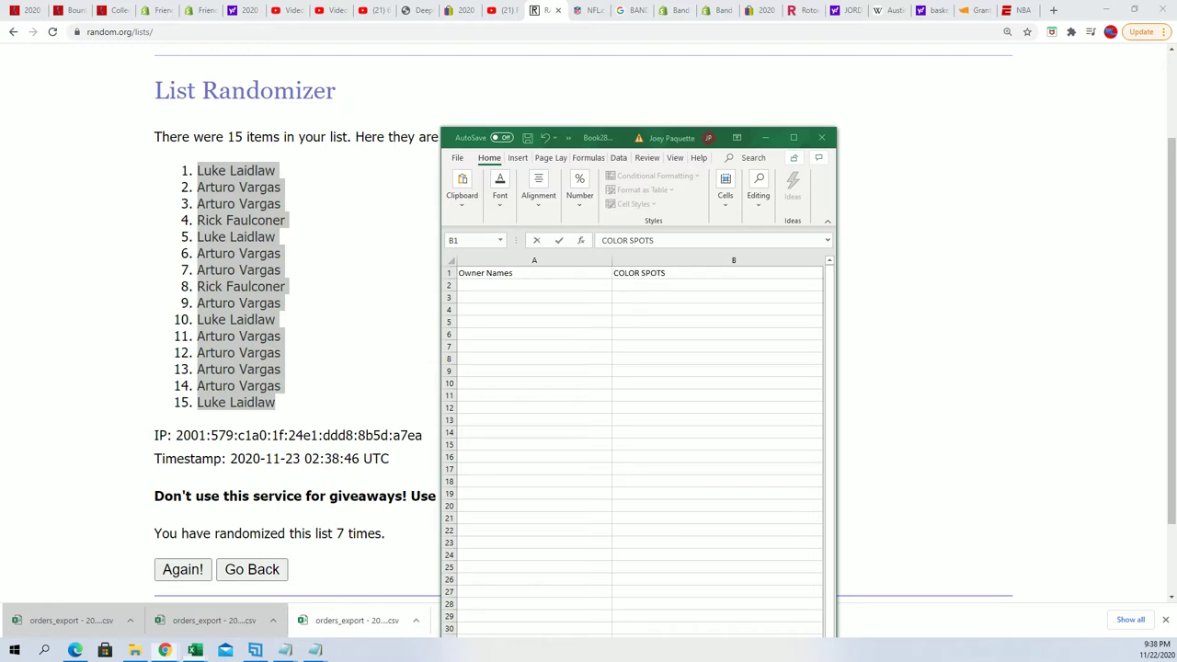
click(471, 291)
right_click(469, 289)
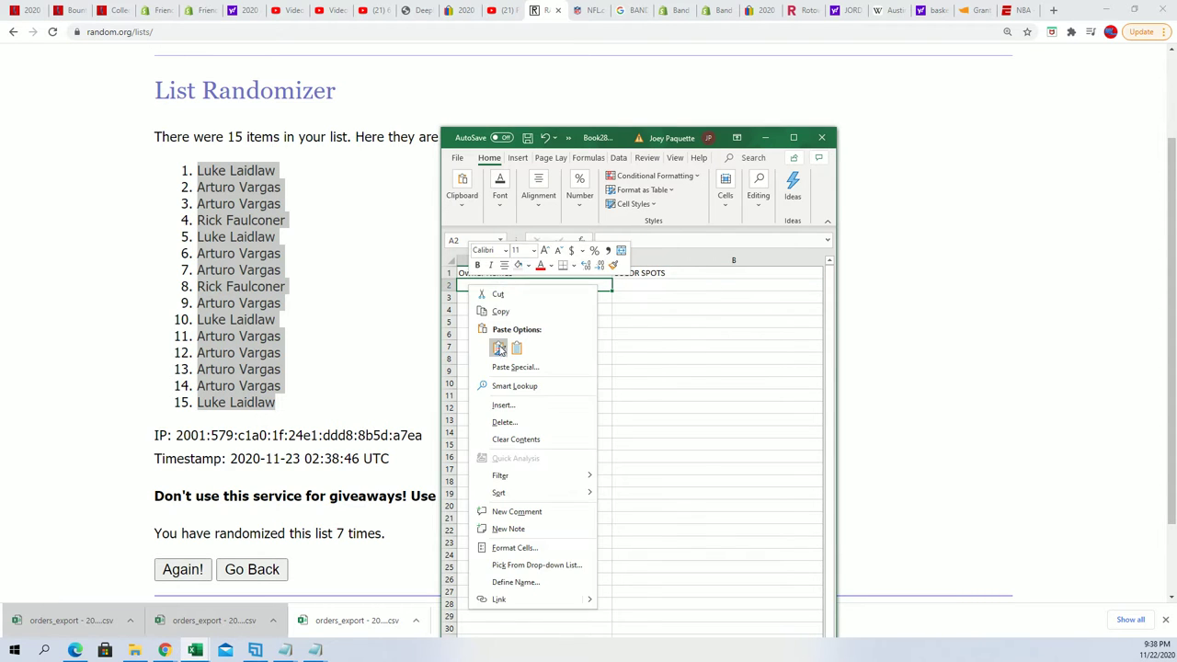
click(502, 368)
click(404, 300)
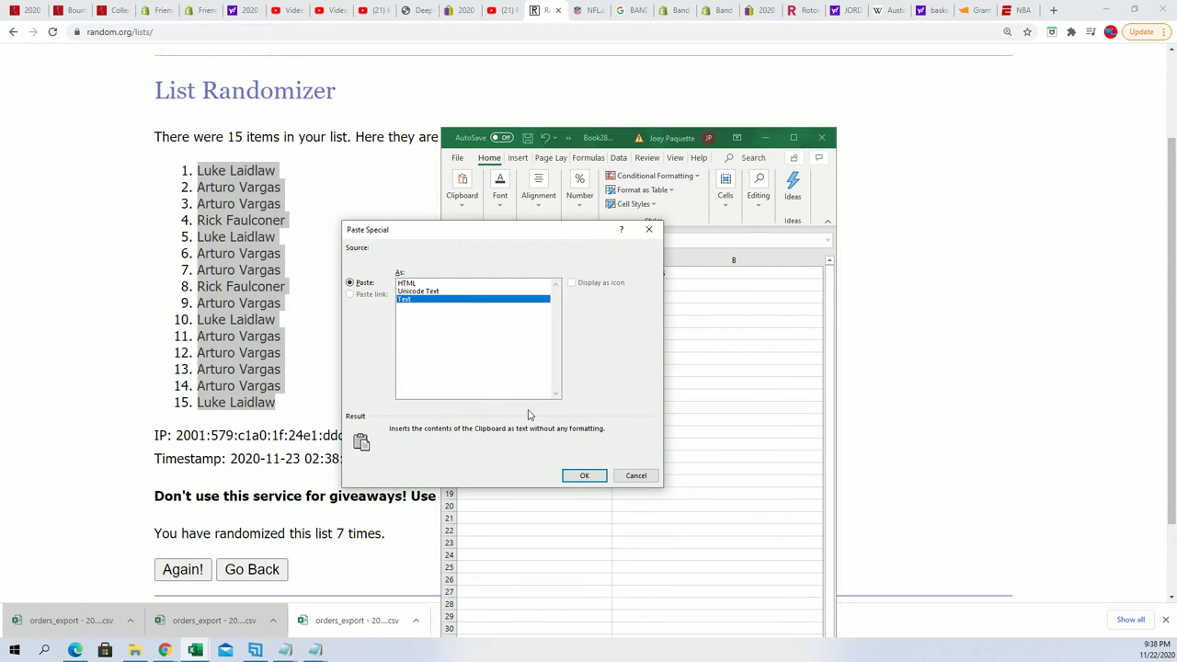
click(582, 475)
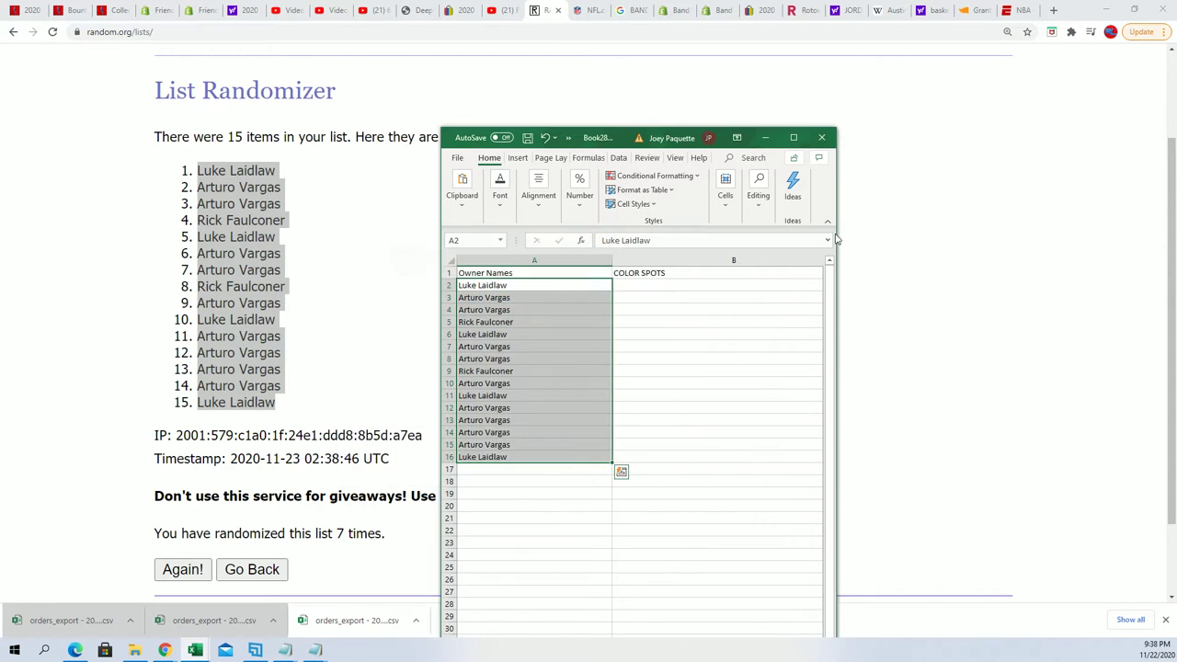
Maximize Excel, narrow column A to fit the names, and zoom in on the sheet.
click(794, 138)
click(156, 138)
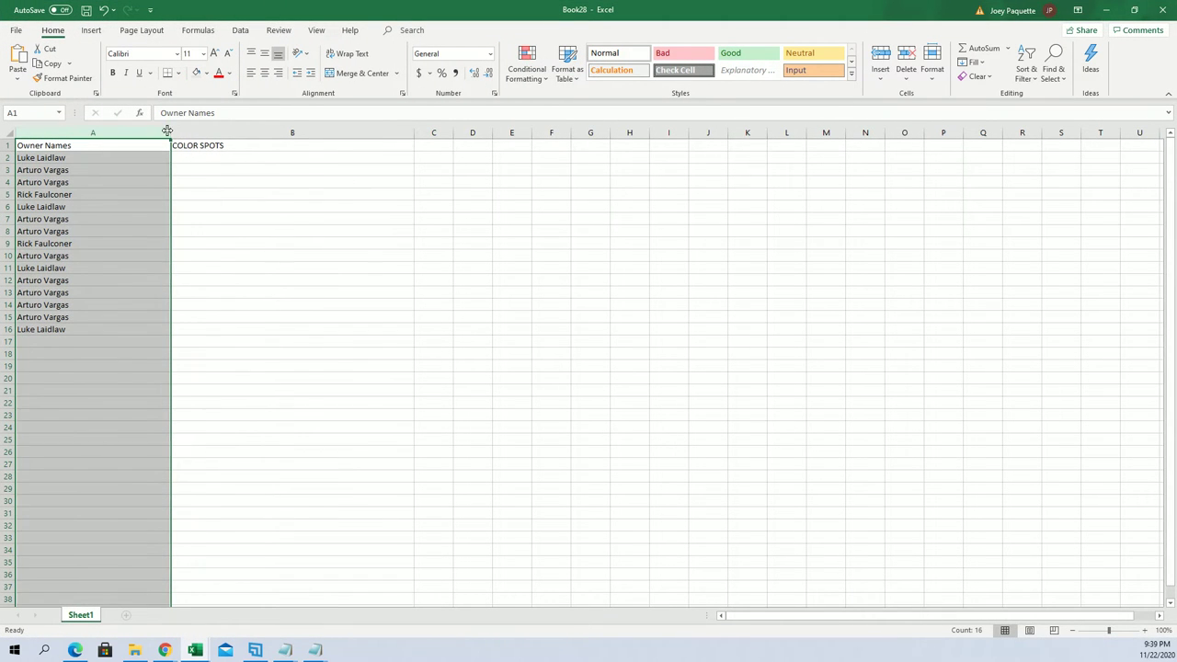
drag(171, 134, 91, 138)
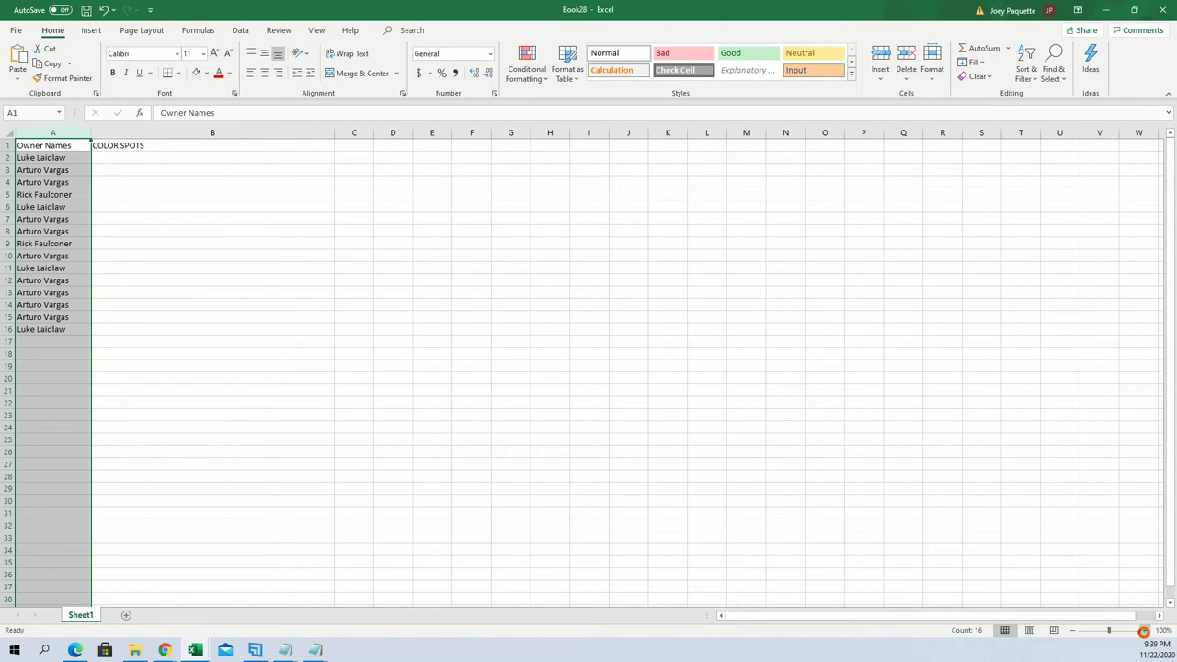
click(1145, 631)
click(1145, 631)
click(1145, 631)
click(1145, 631)
click(1146, 631)
click(1145, 631)
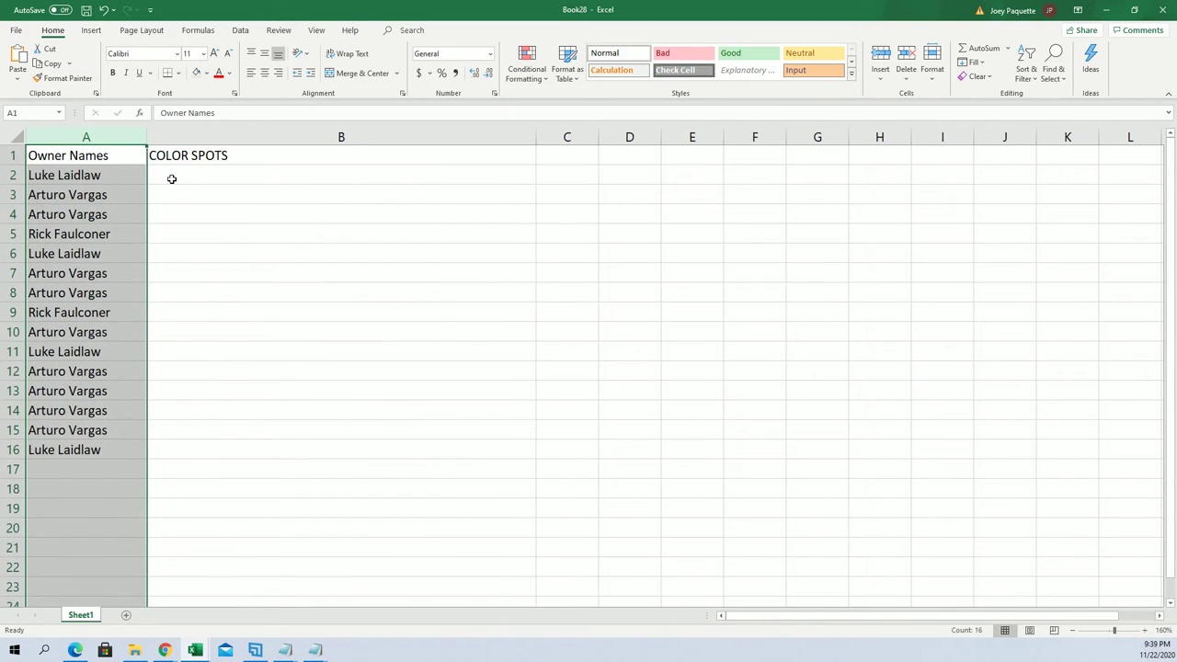
click(171, 179)
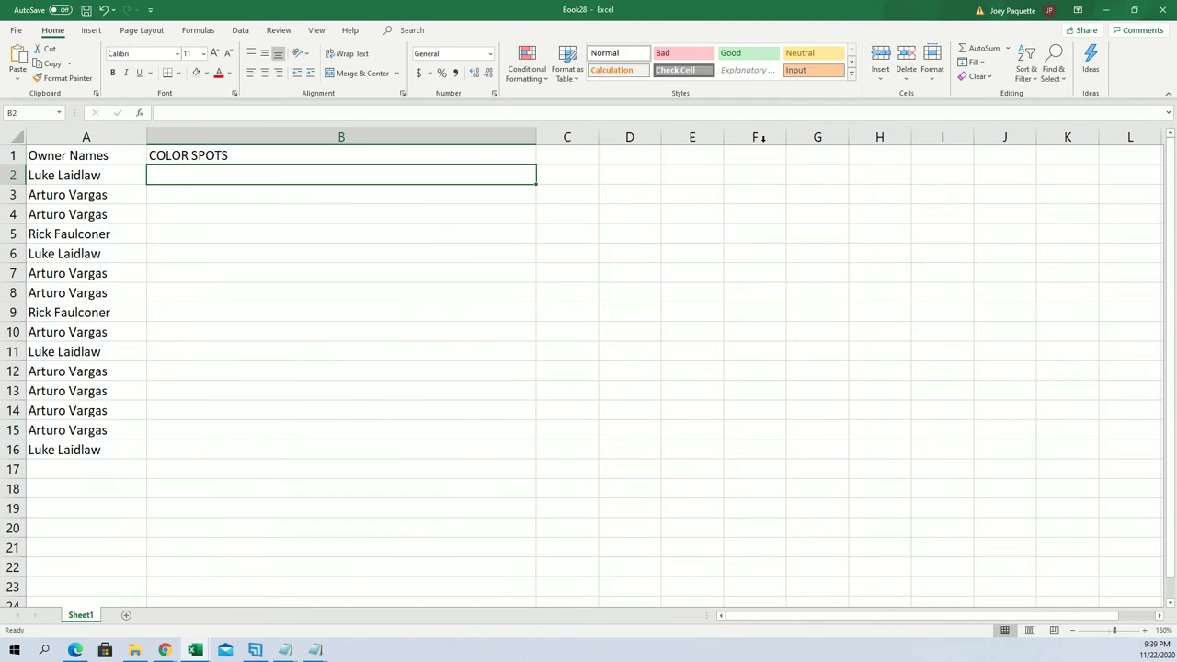
Minimize Excel and reload a blank List Randomizer form in the browser.
click(1104, 13)
scroll(343, 224, up, 3)
click(425, 106)
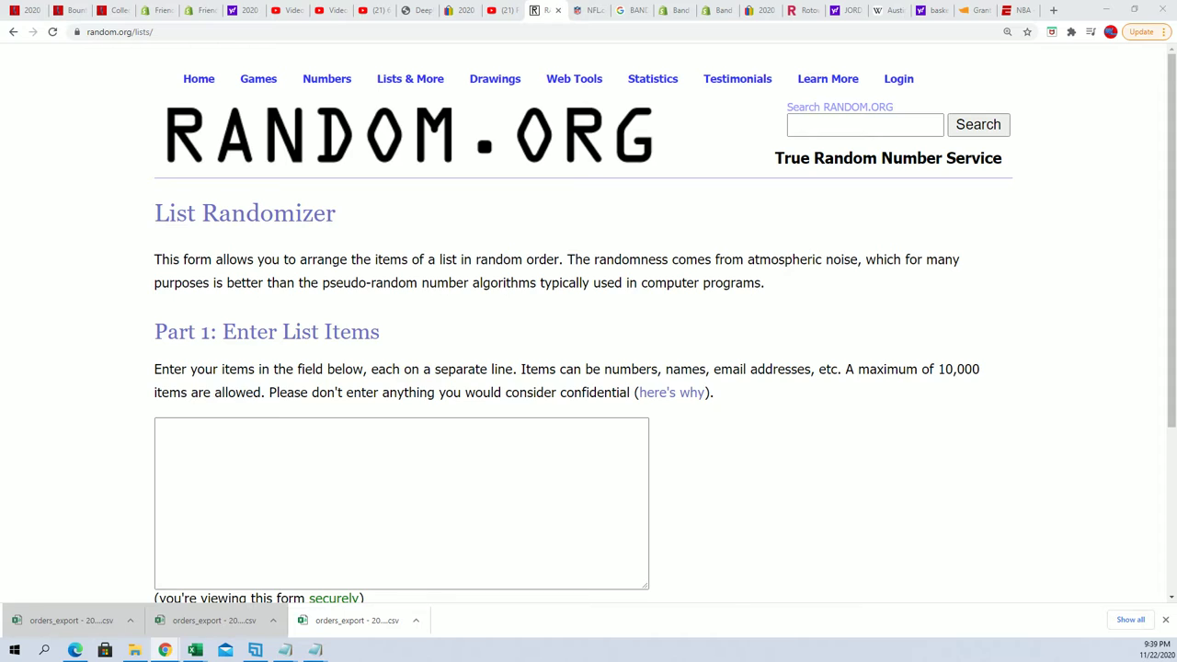
Copy the colour names from Notepad and paste them into the List Randomizer box.
key(alt+Tab)
drag(373, 555, 342, 391)
right_click(348, 403)
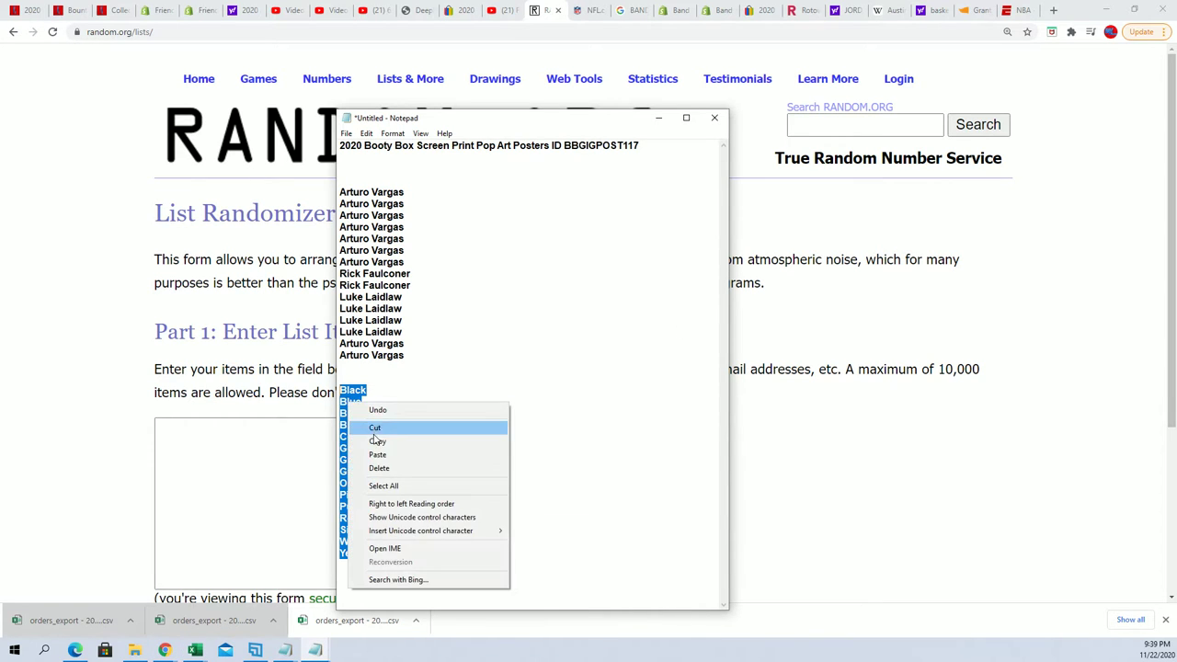
click(376, 441)
click(166, 439)
right_click(168, 434)
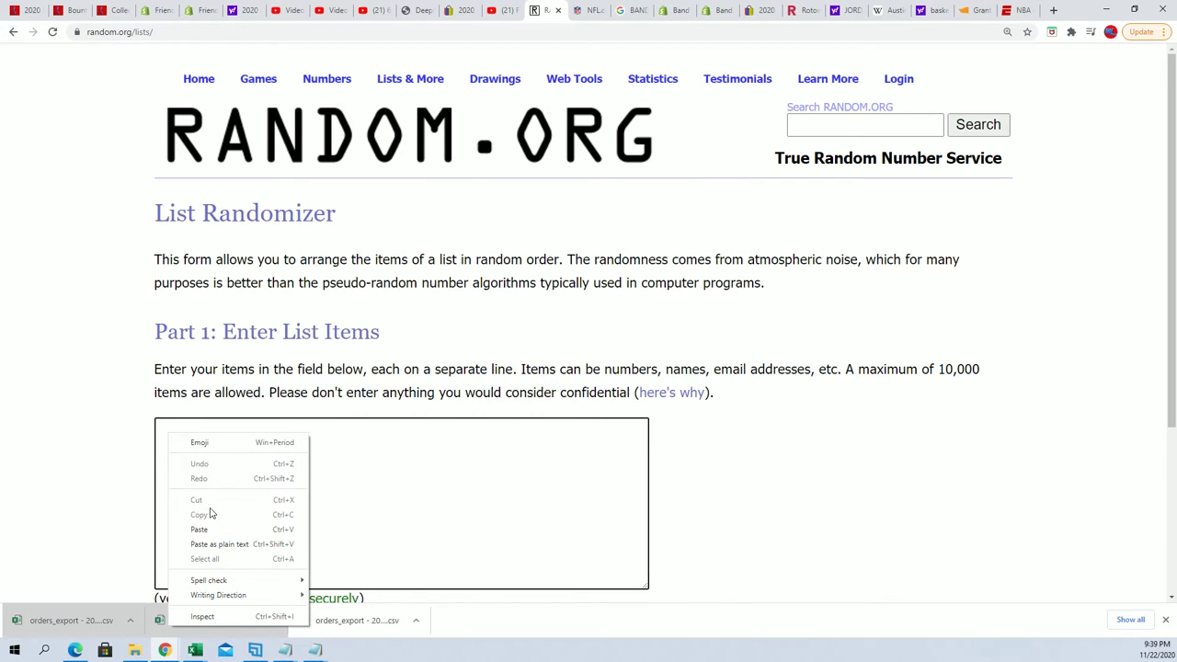
click(198, 529)
Randomize the 15 colours and keep reshuffling until White comes first.
scroll(625, 505, down, 3)
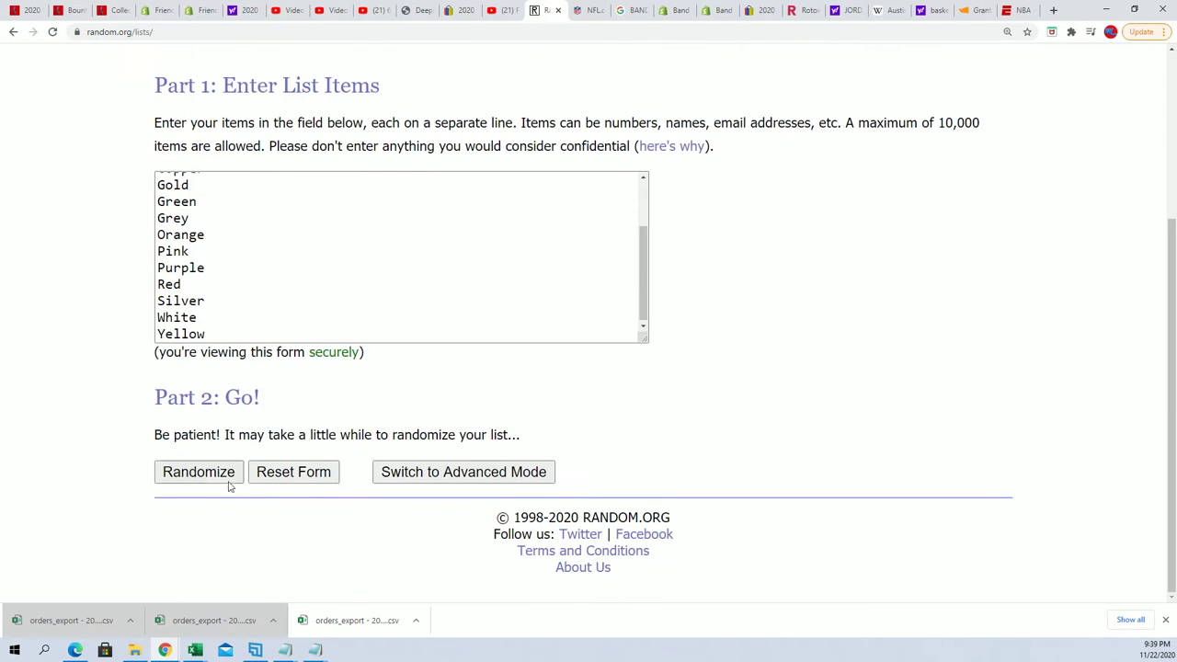
click(188, 473)
scroll(129, 489, down, 2)
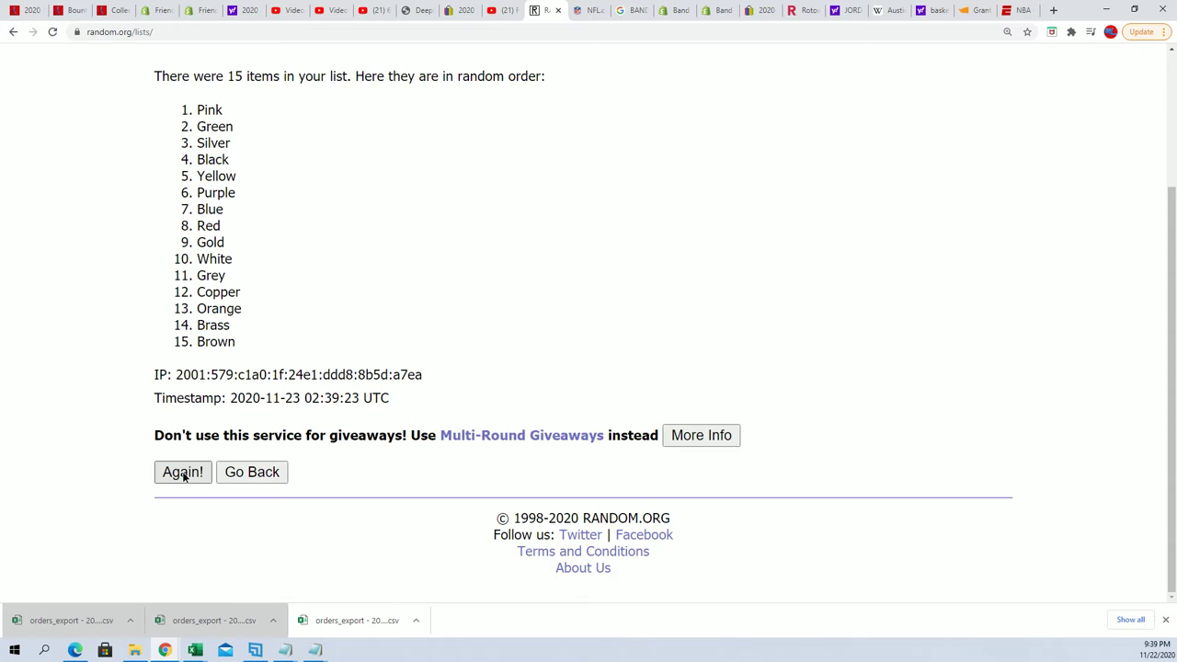
click(181, 472)
scroll(254, 464, down, 2)
click(188, 471)
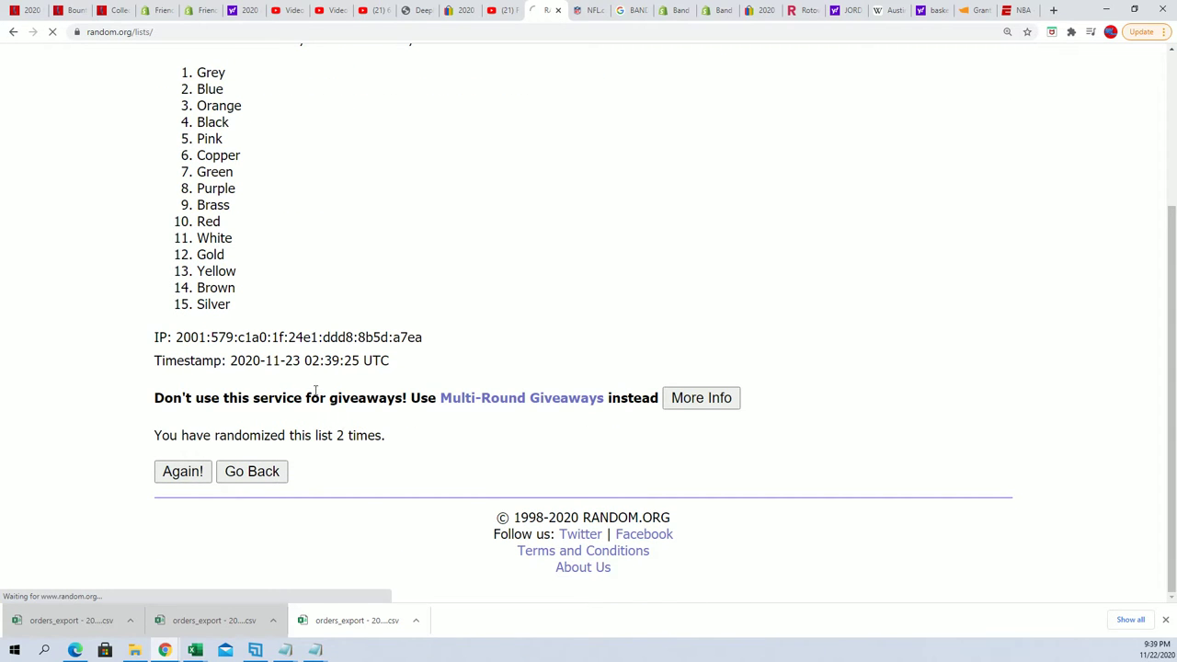
scroll(162, 416, down, 3)
click(159, 471)
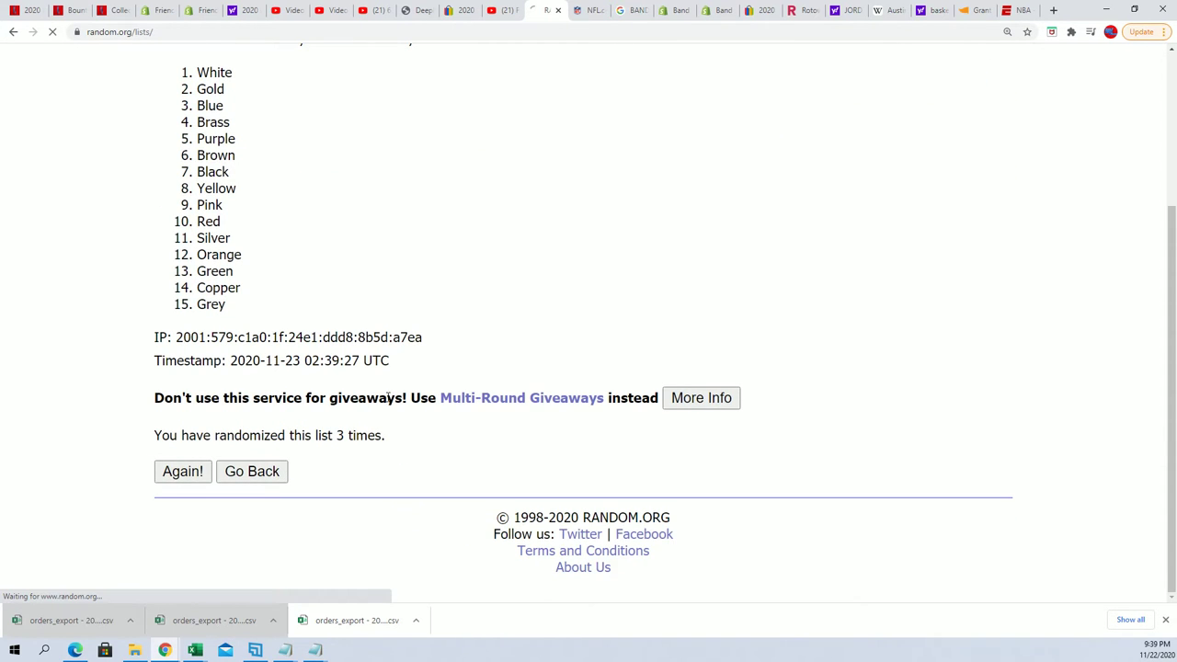
scroll(184, 483, down, 3)
click(183, 473)
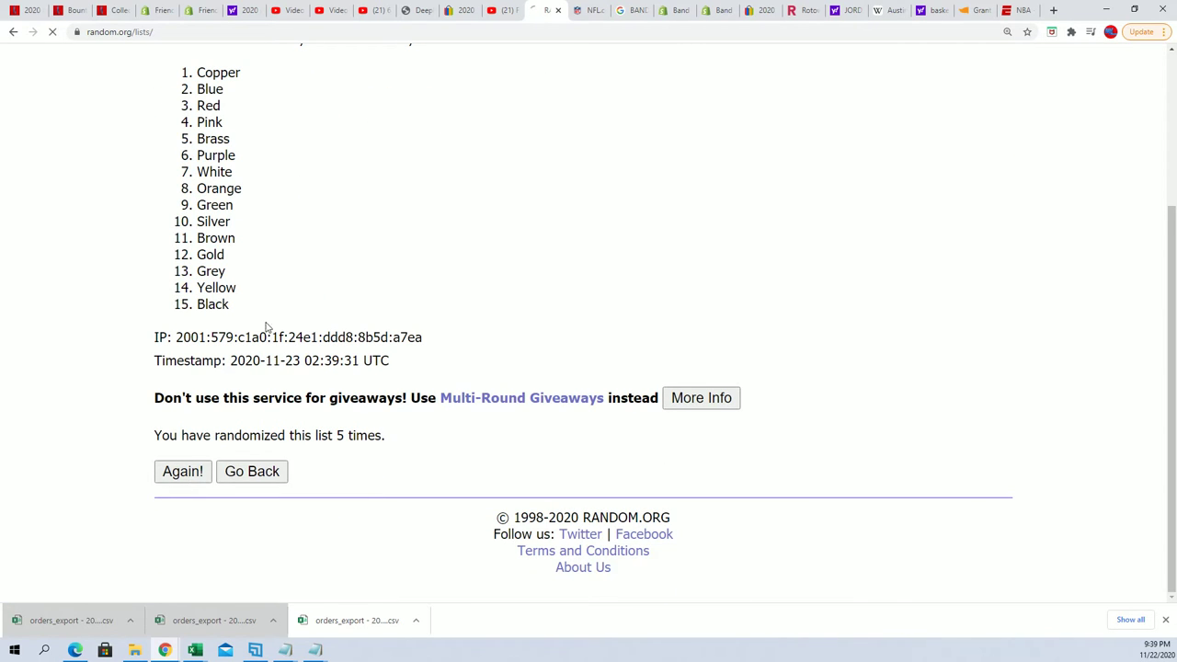
scroll(303, 339, down, 3)
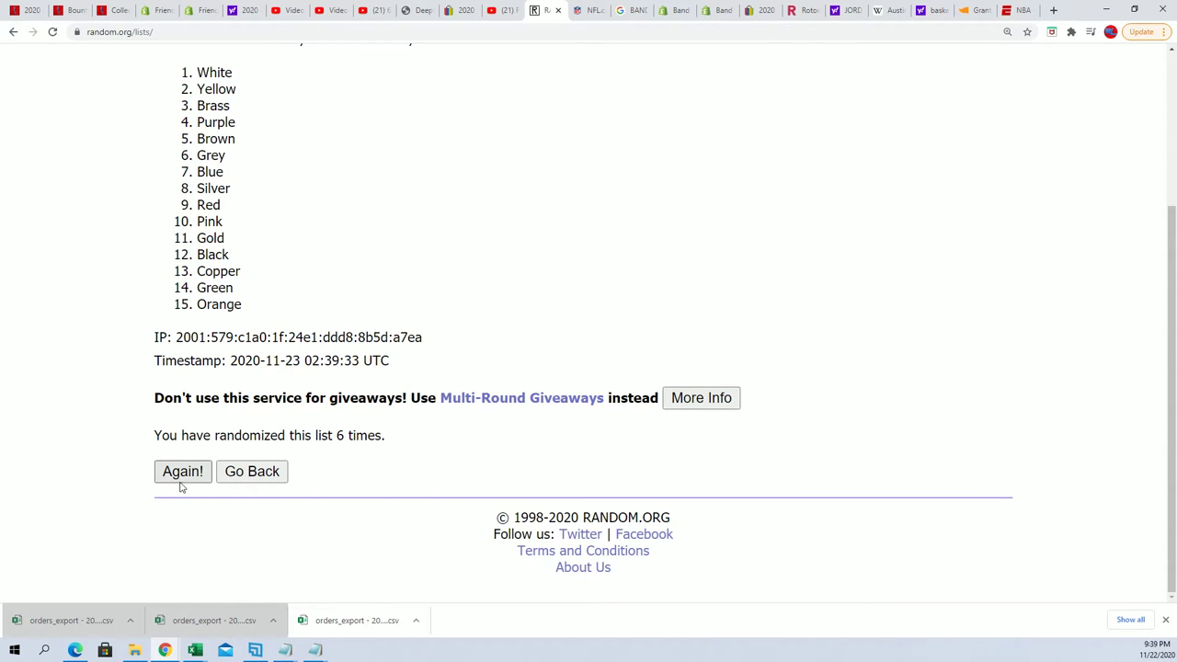
click(182, 478)
scroll(261, 174, down, 2)
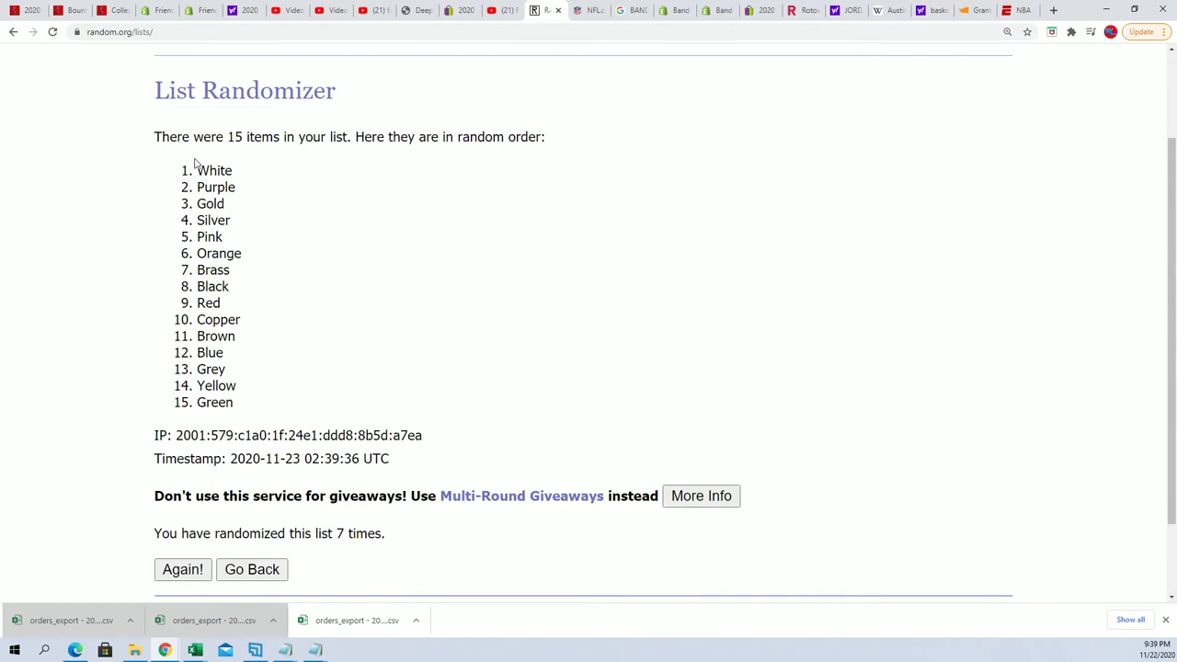
Select and copy the randomized colour list, White through Green.
drag(195, 162, 235, 400)
right_click(236, 401)
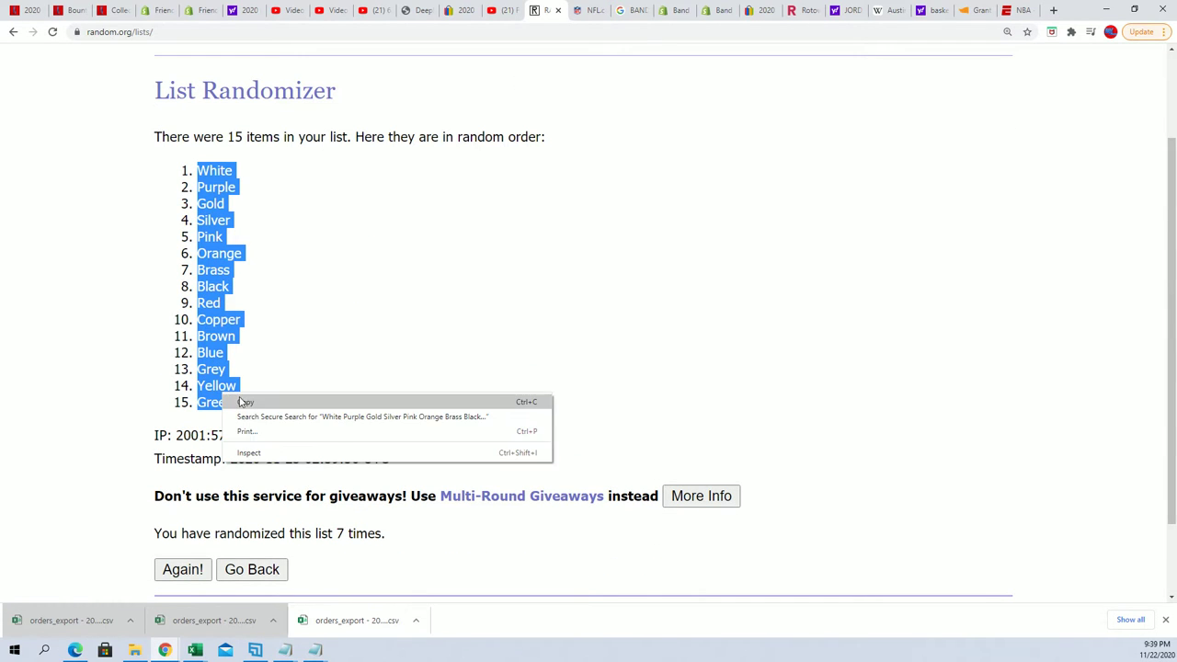
click(244, 401)
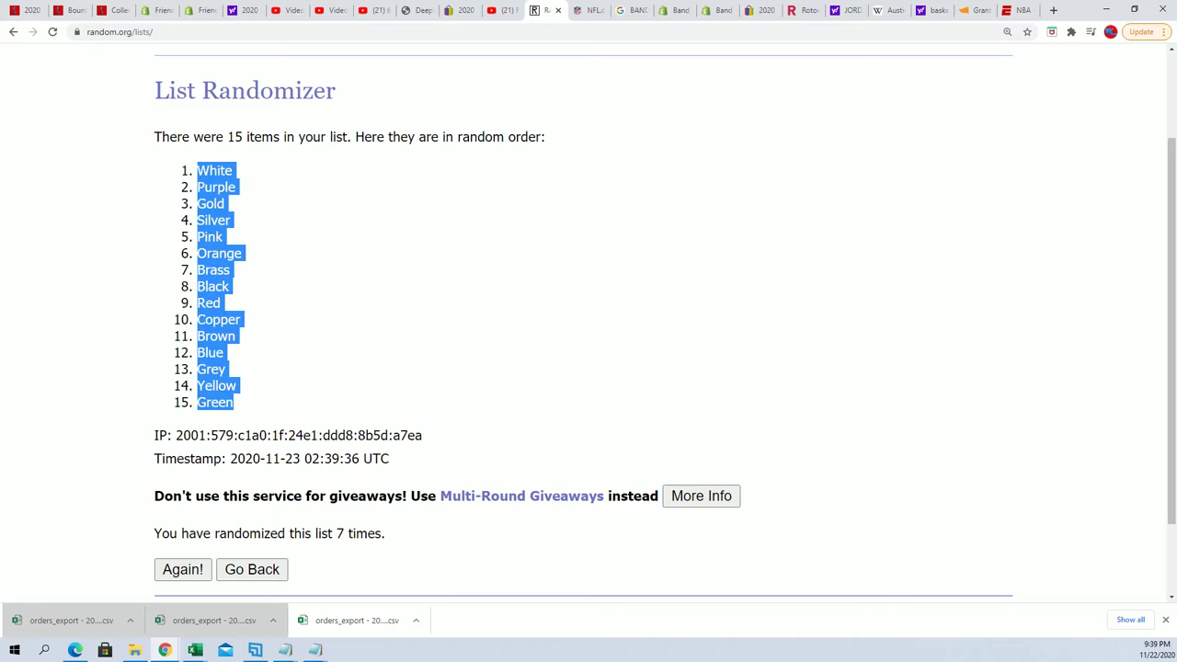
key(alt+Tab)
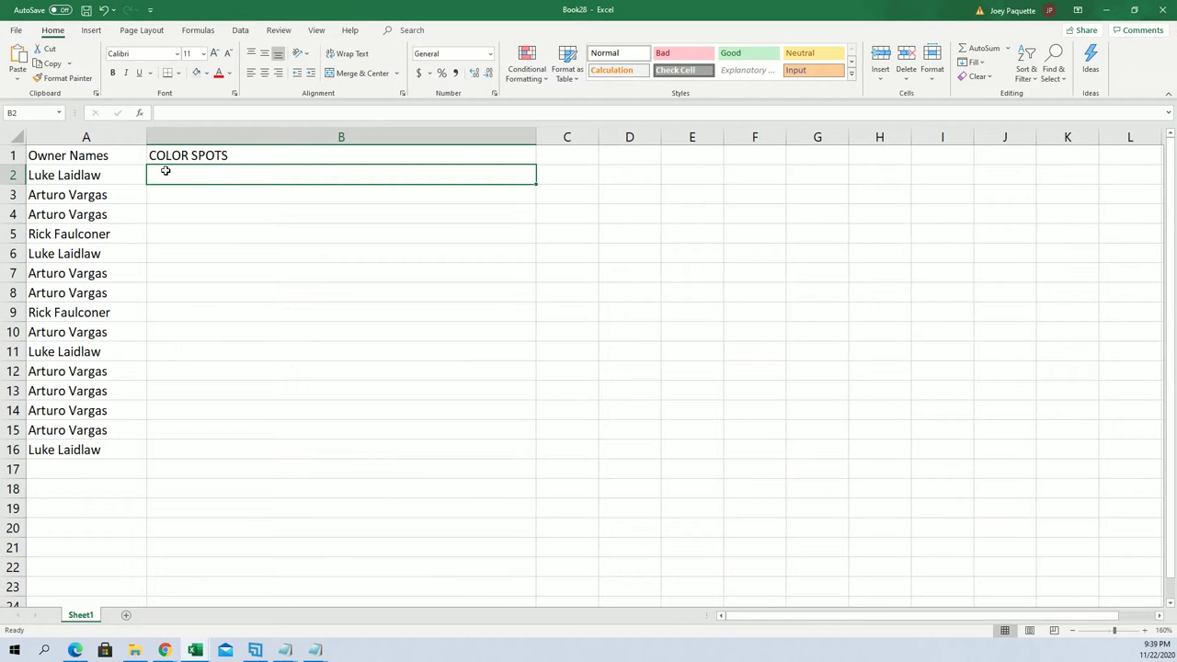
Paste the randomized colours into B2:B16 as plain text.
right_click(163, 170)
click(199, 254)
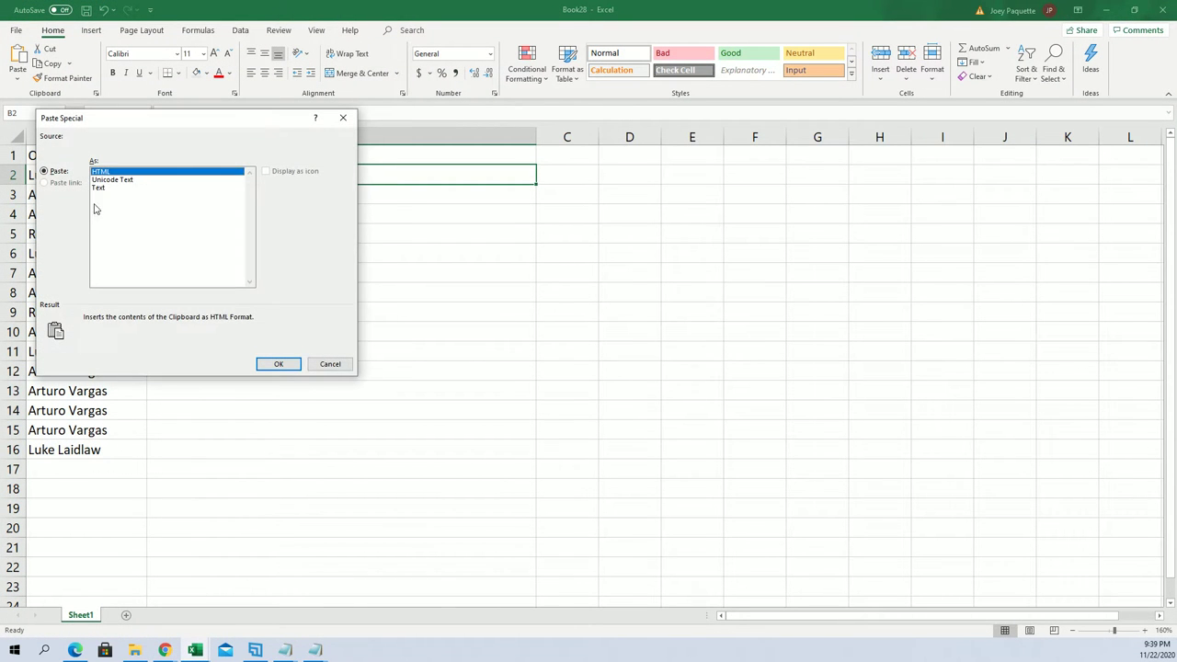
click(101, 188)
click(278, 363)
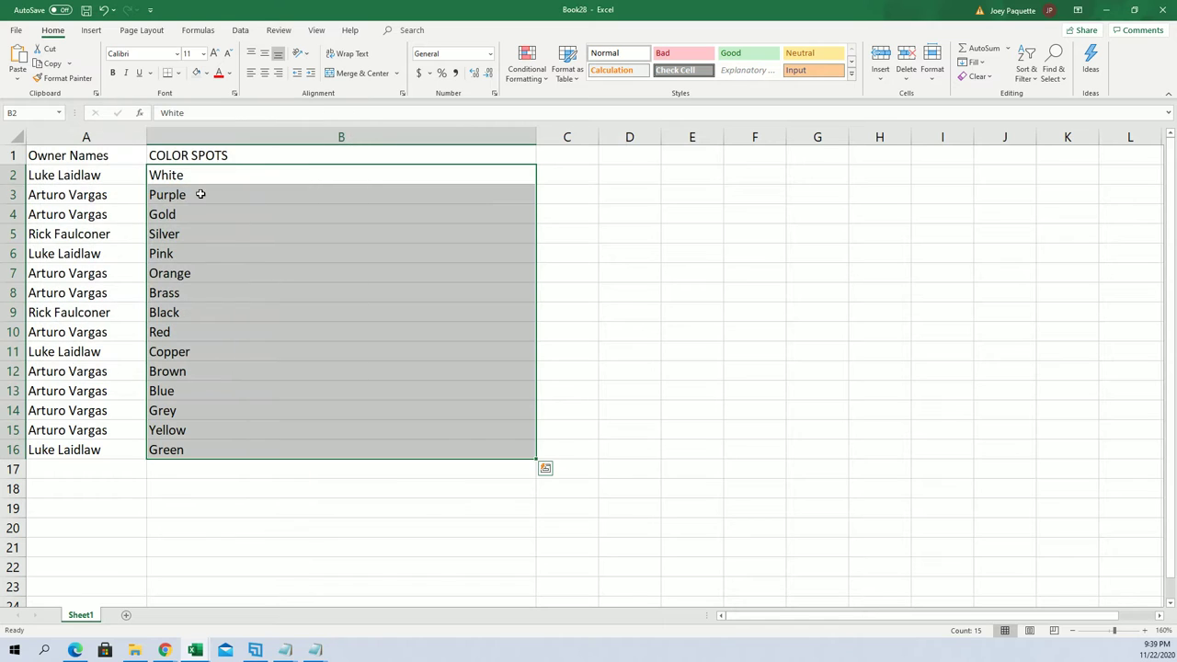
Narrow columns A and B to fit the owner names and colours.
drag(87, 136, 122, 137)
click(159, 135)
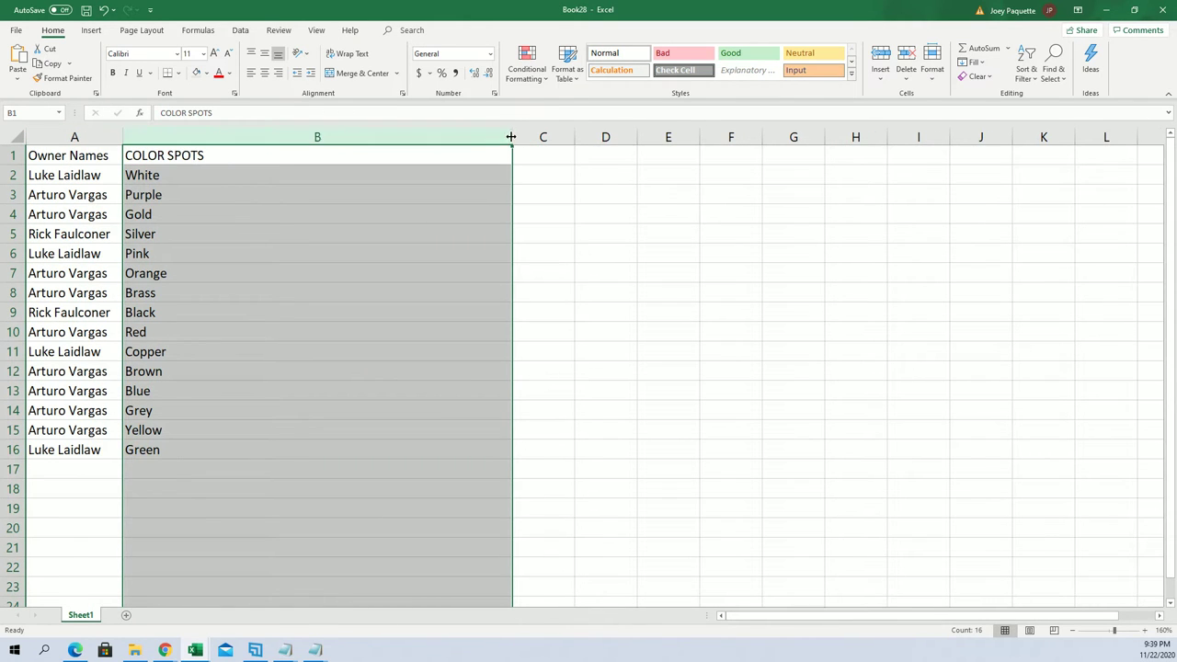
drag(512, 137, 201, 180)
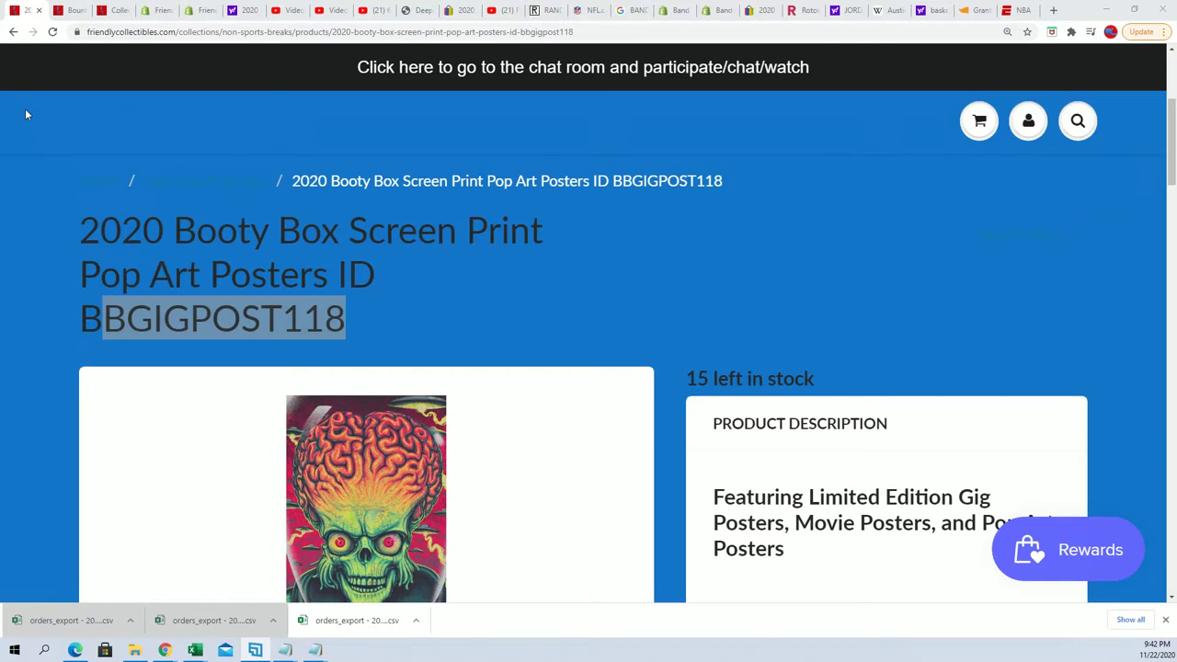
Refresh the Booty Box Pop Art Posters page and copy its link to share.
key(F5)
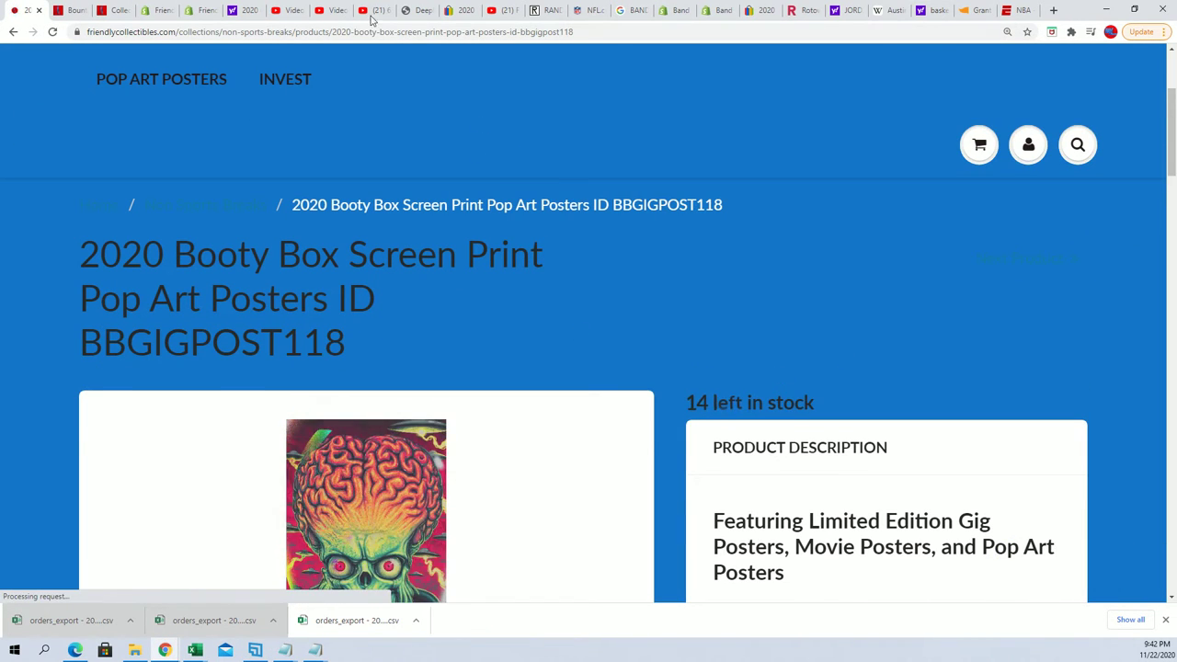
click(390, 31)
right_click(390, 33)
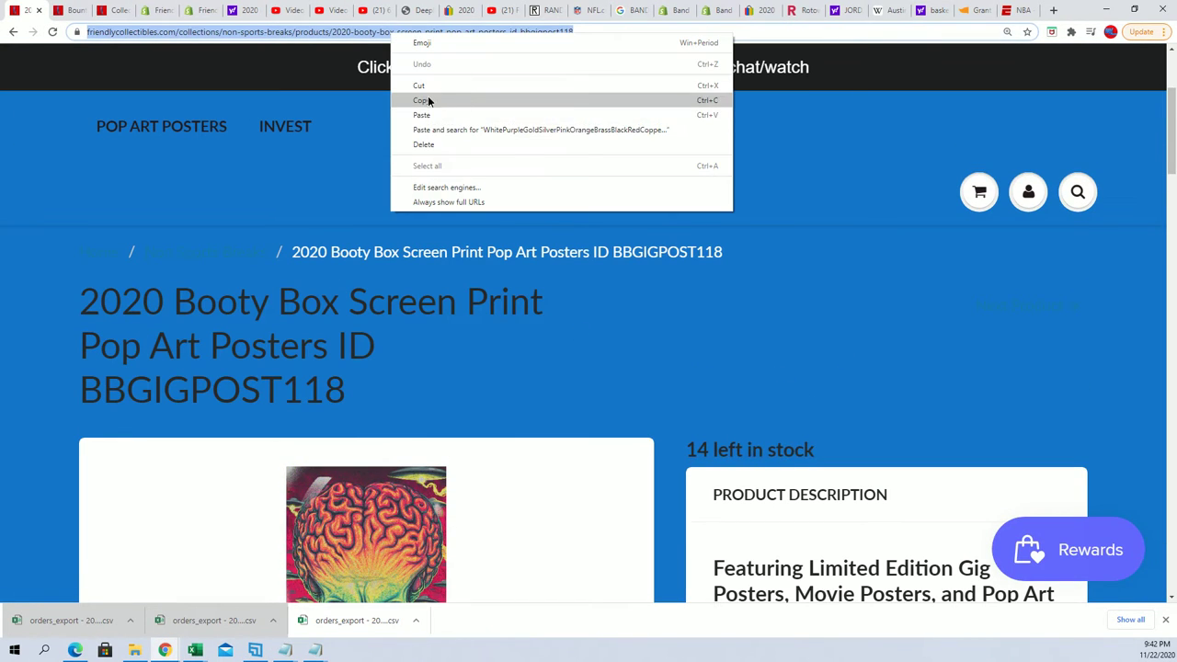
click(428, 98)
key(alt+Tab)
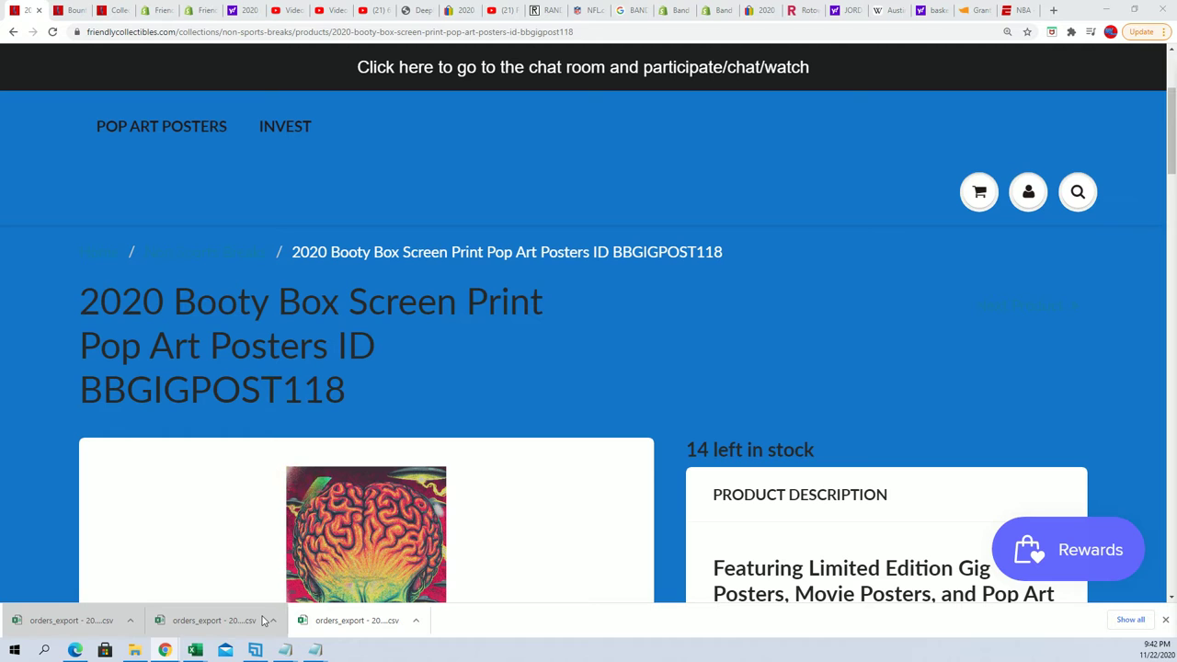
Open the Football Breaks collection and browse its products.
scroll(496, 418, up, 3)
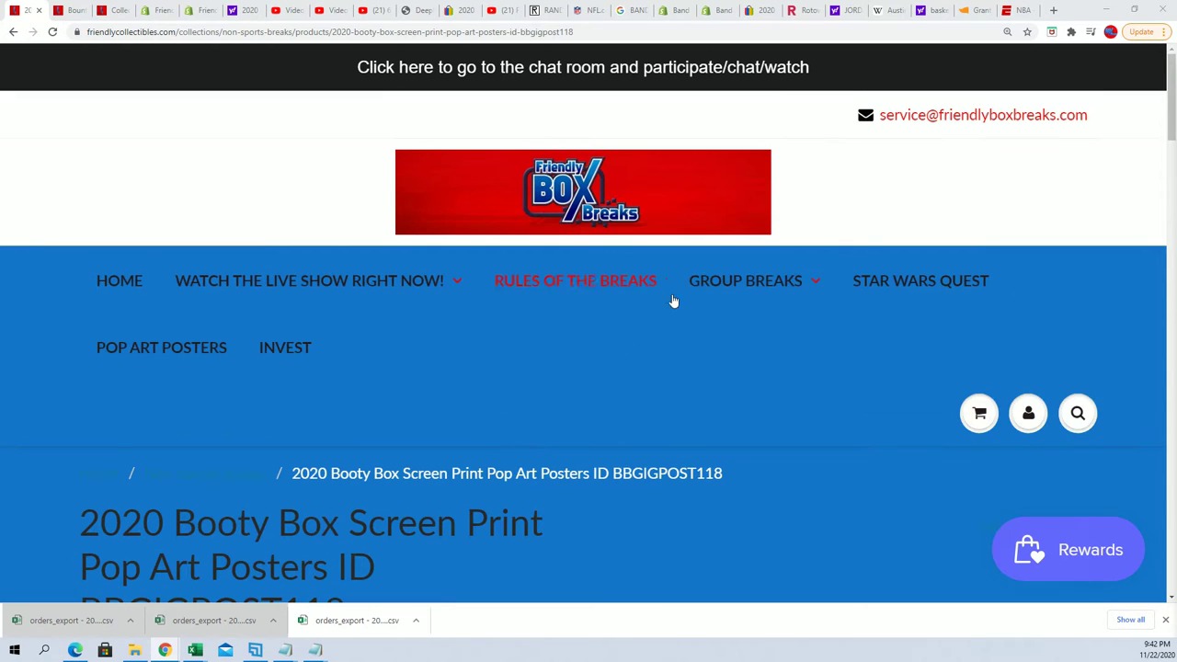
mouse_move(746, 304)
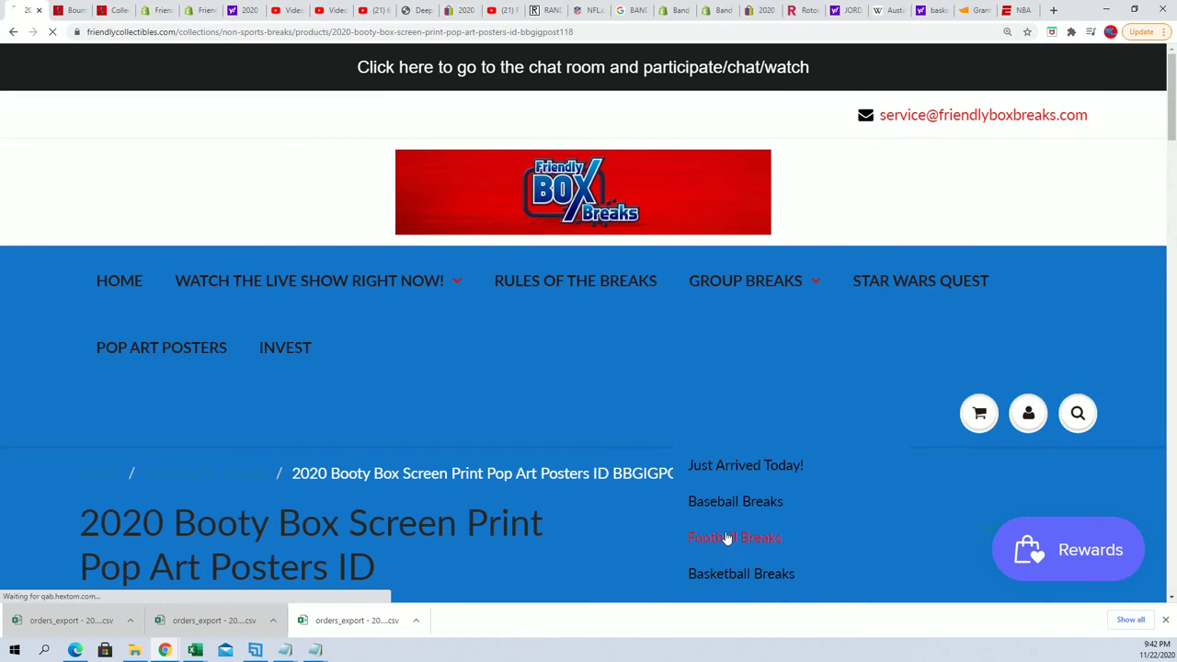
click(726, 537)
scroll(814, 497, down, 3)
scroll(812, 475, down, 4)
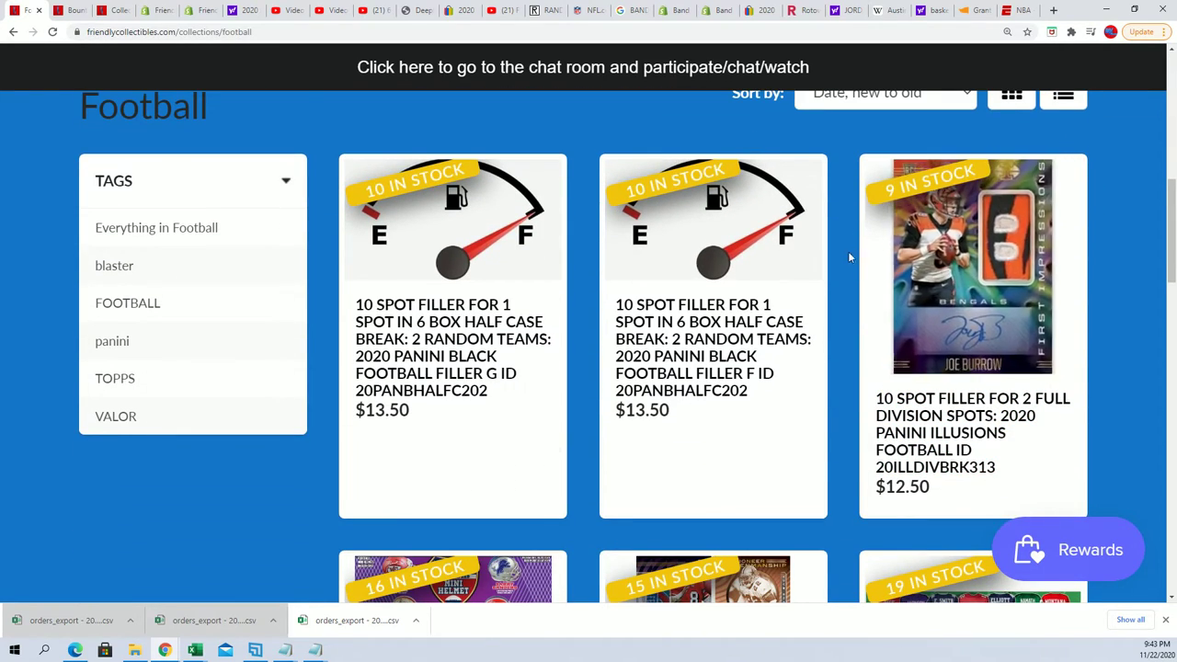
scroll(914, 368, down, 3)
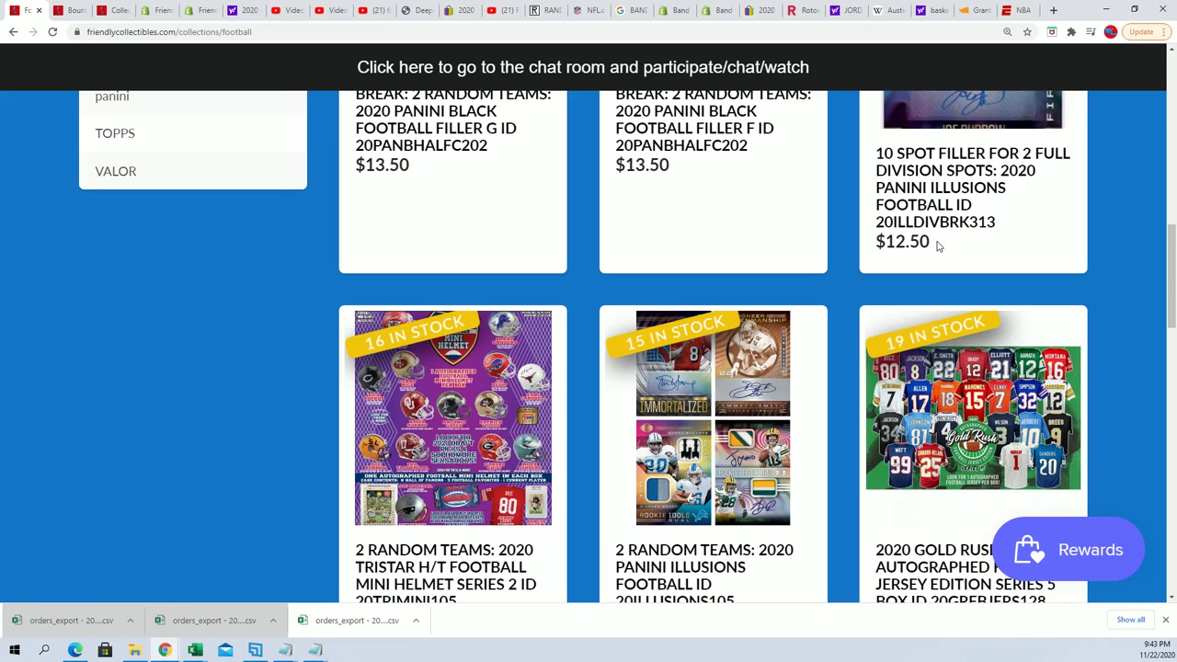
Open the $12.50 10 SPOT FILLER break, copy its link and highlight its title.
drag(938, 244, 886, 264)
scroll(886, 266, up, 1)
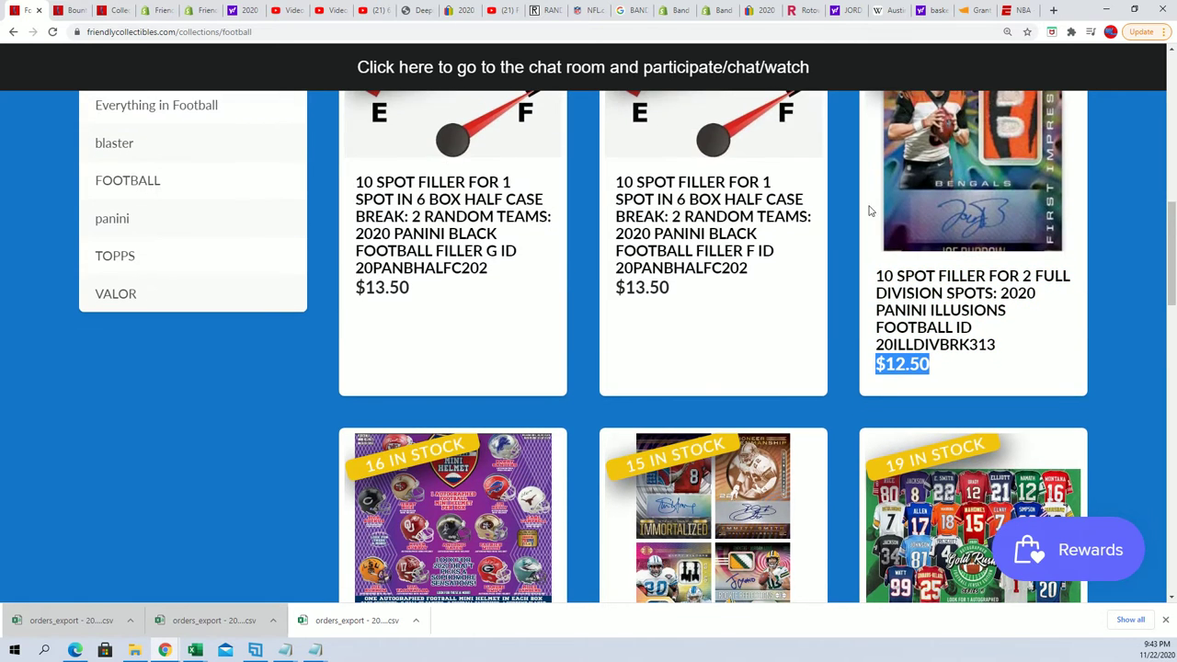
click(922, 280)
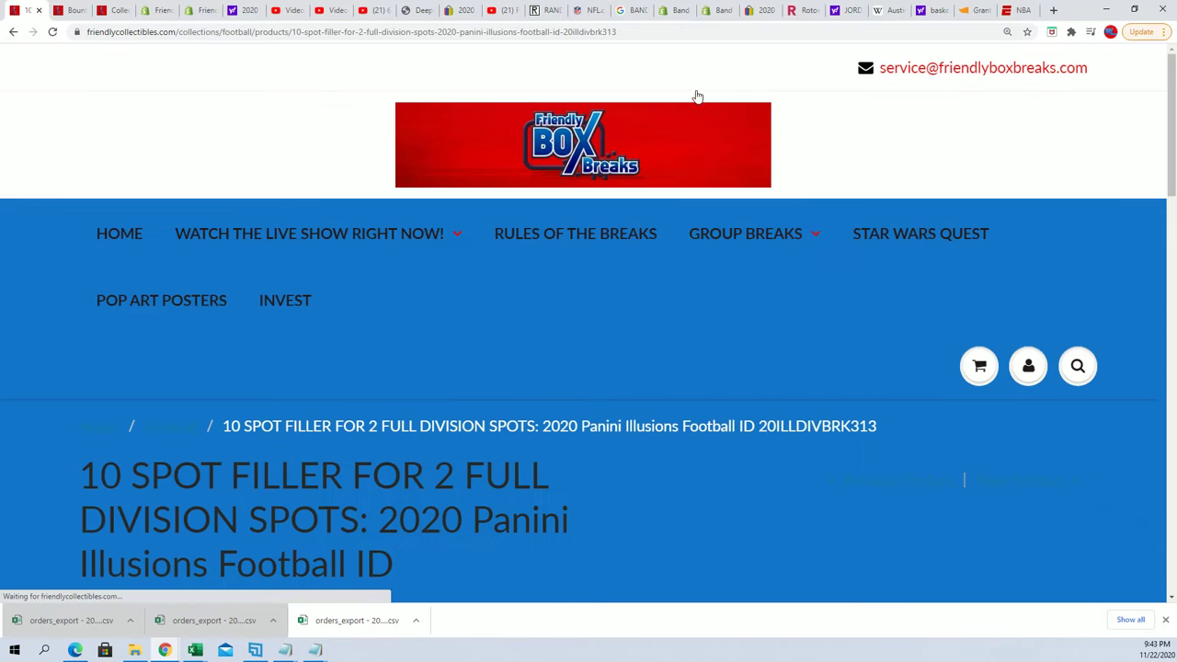
right_click(591, 32)
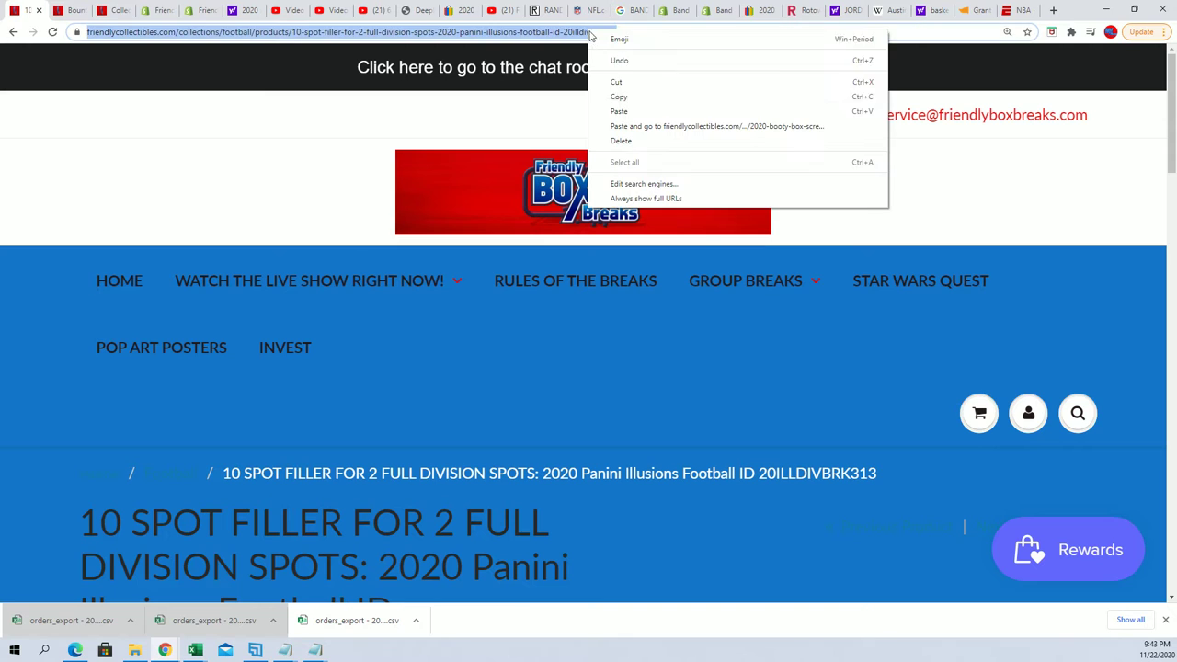
click(644, 93)
scroll(811, 445, down, 4)
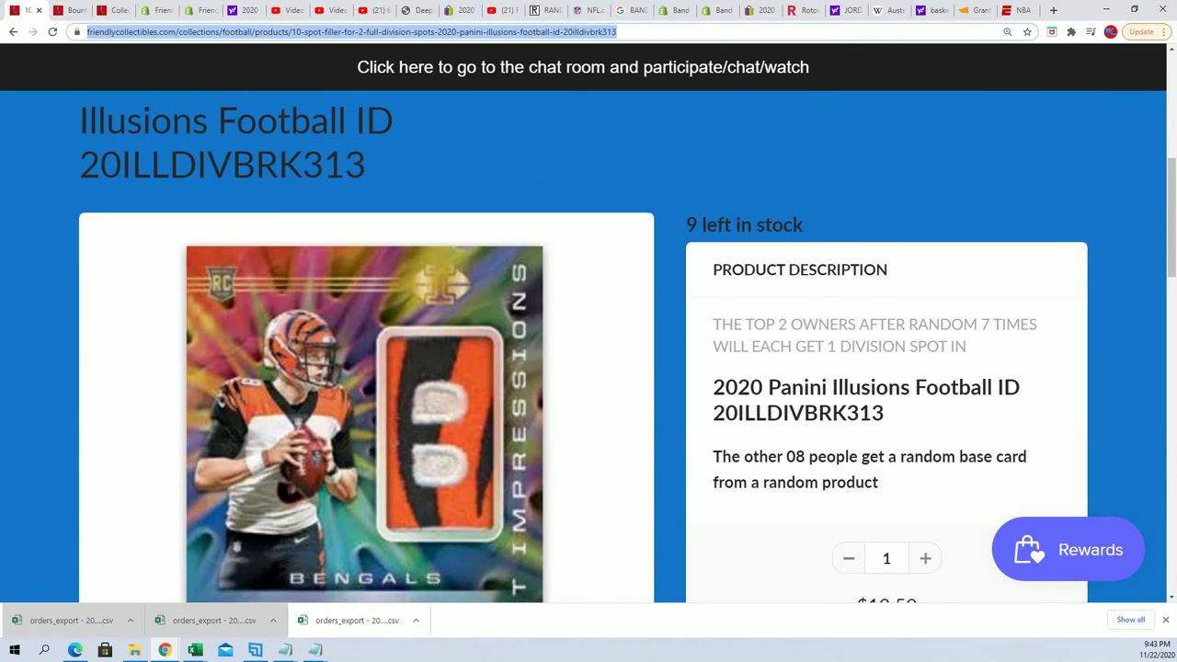
key(alt+Tab)
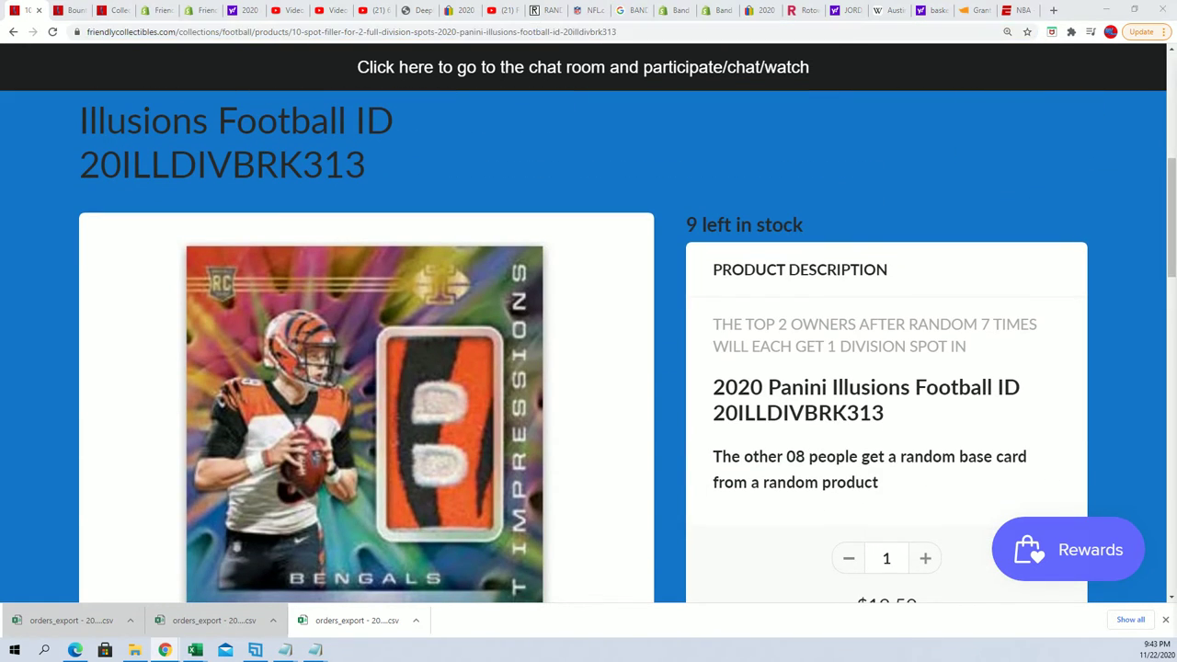
scroll(581, 323, up, 1)
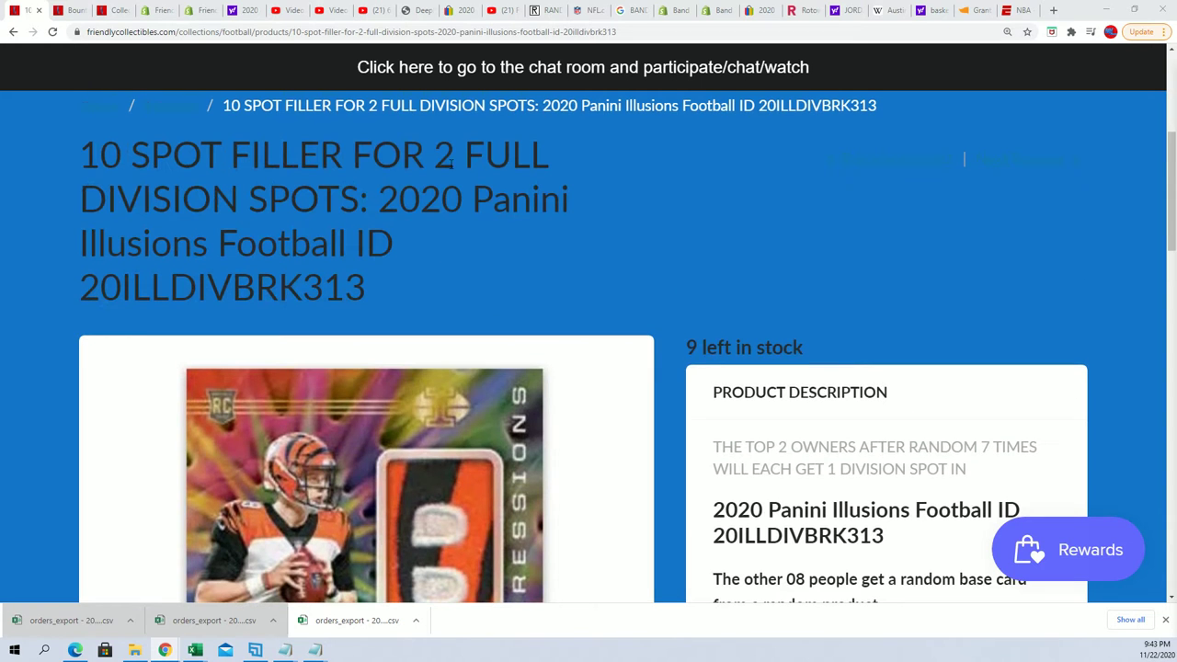
drag(457, 149, 108, 175)
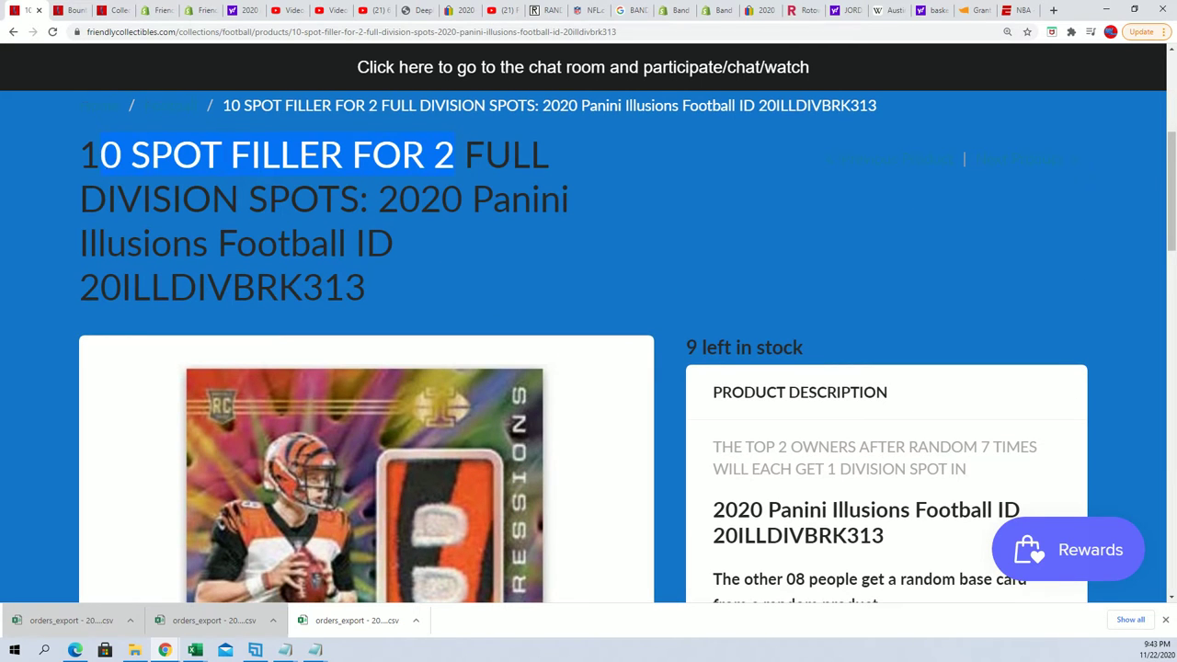
key(alt+Tab)
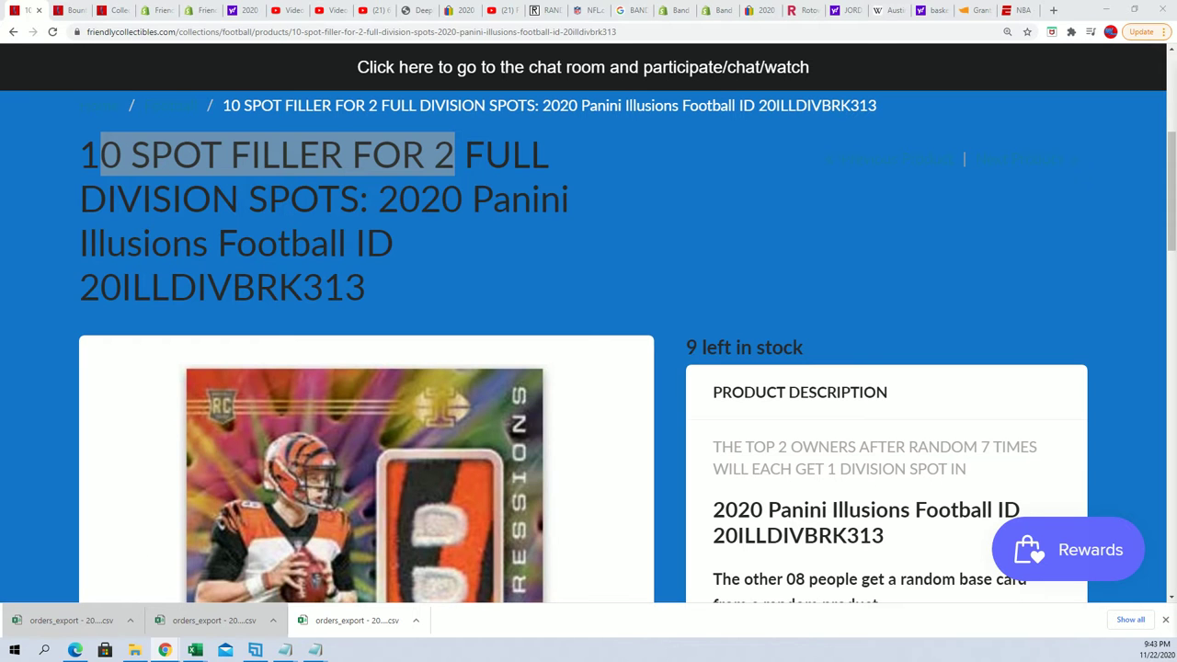
Return to the Football collection and scroll down to its pagination bar.
click(14, 31)
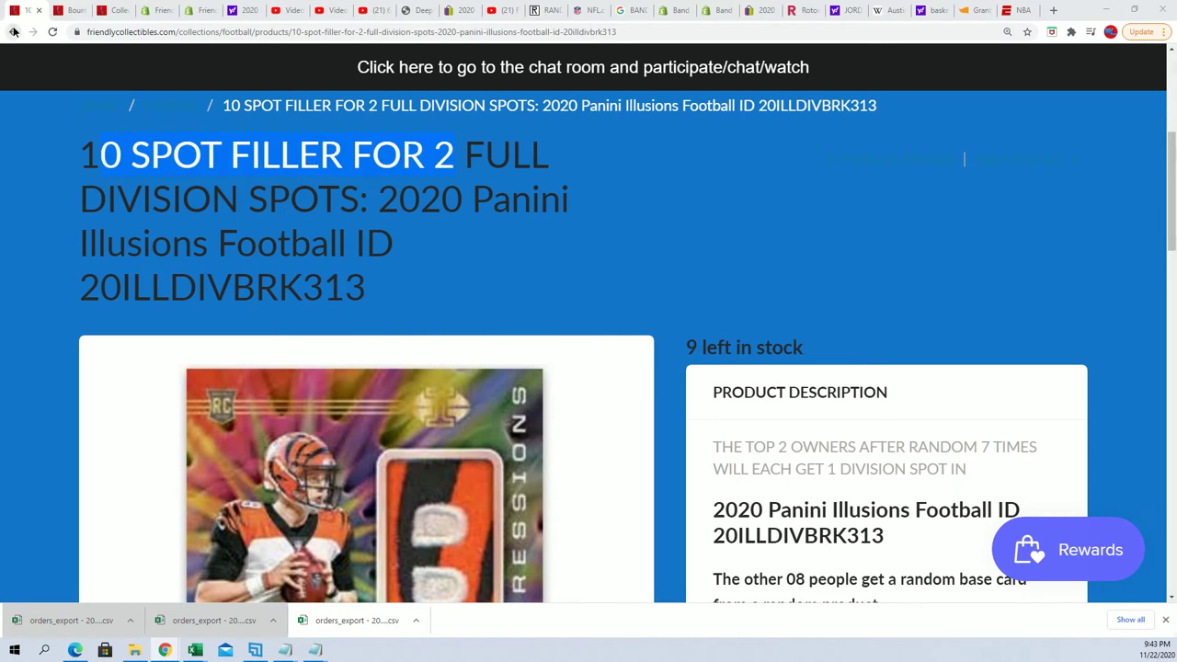
scroll(910, 296, down, 9)
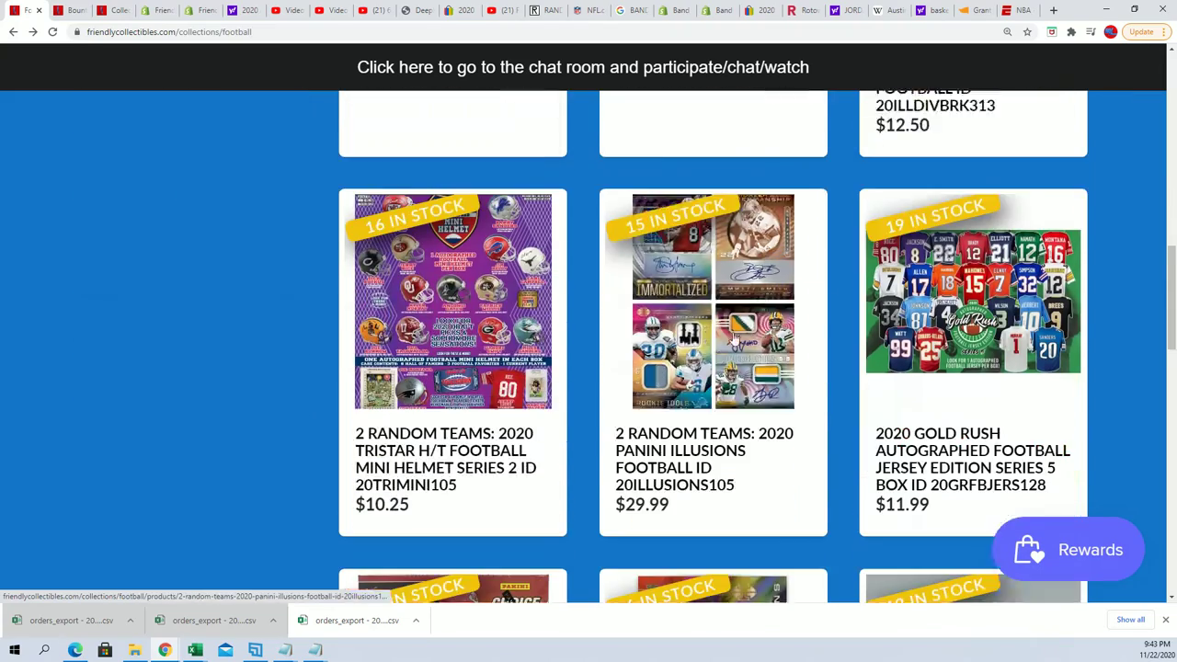
scroll(688, 360, down, 2)
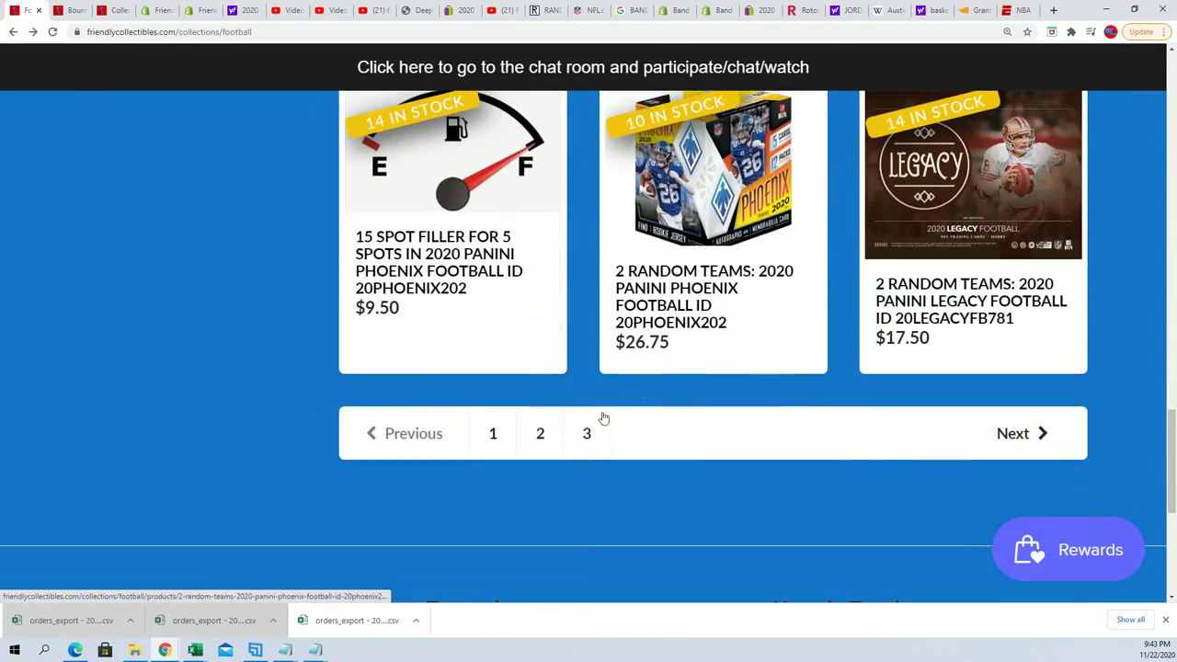
scroll(572, 424, down, 5)
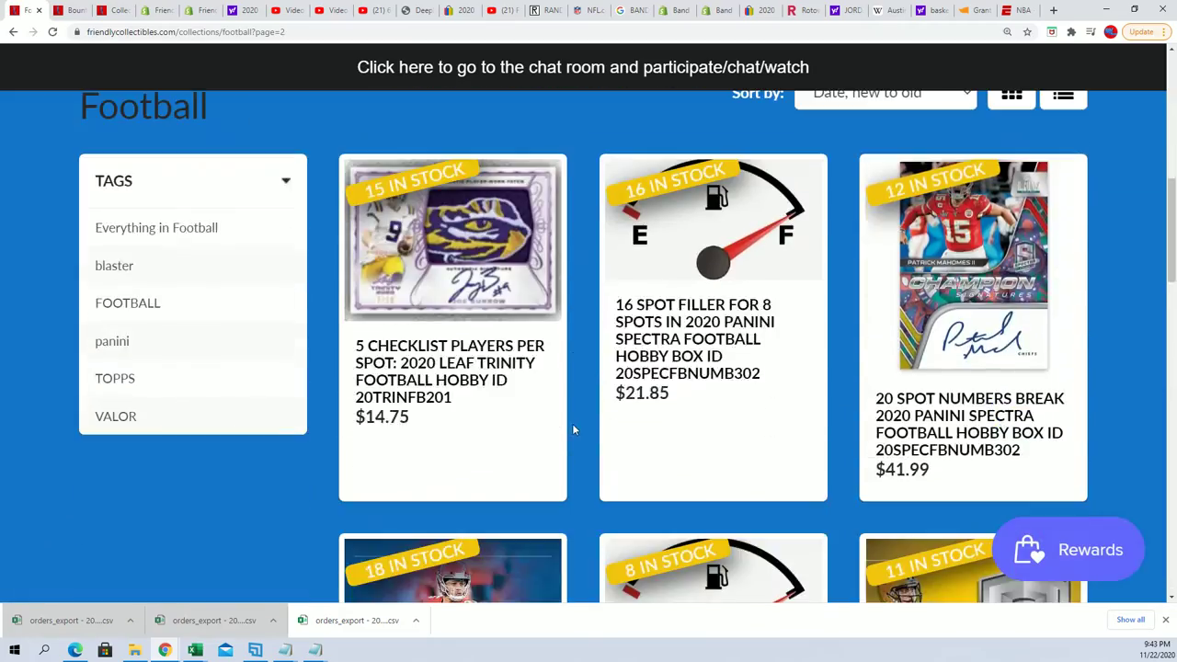
scroll(587, 441, down, 8)
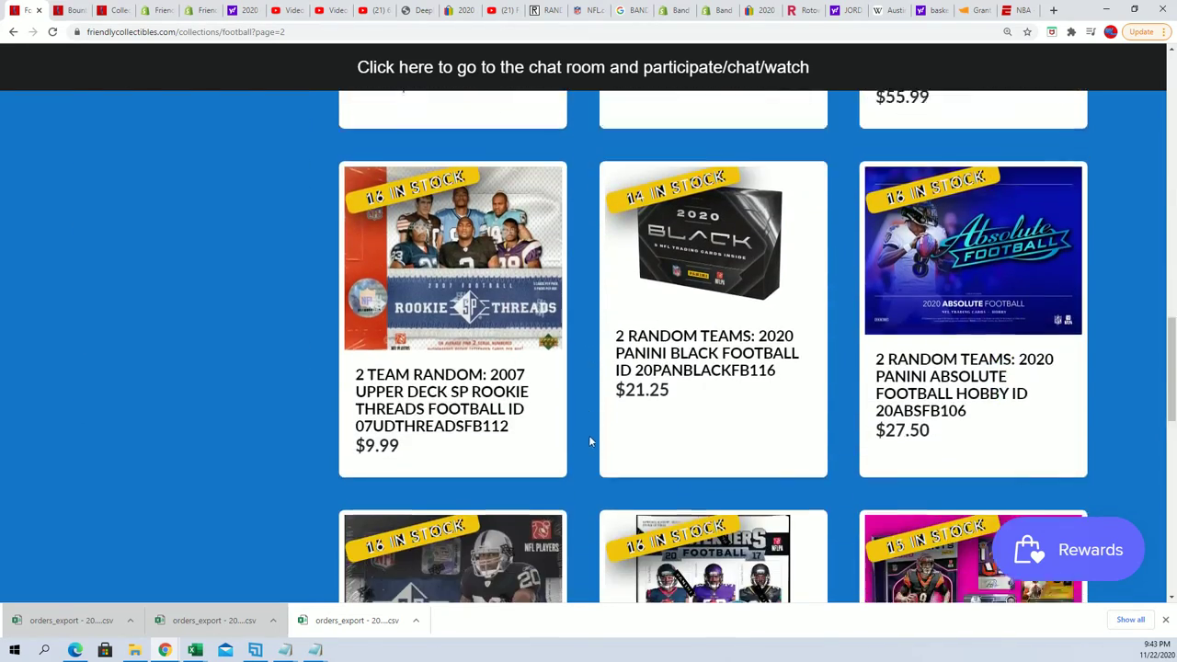
scroll(595, 462, down, 1)
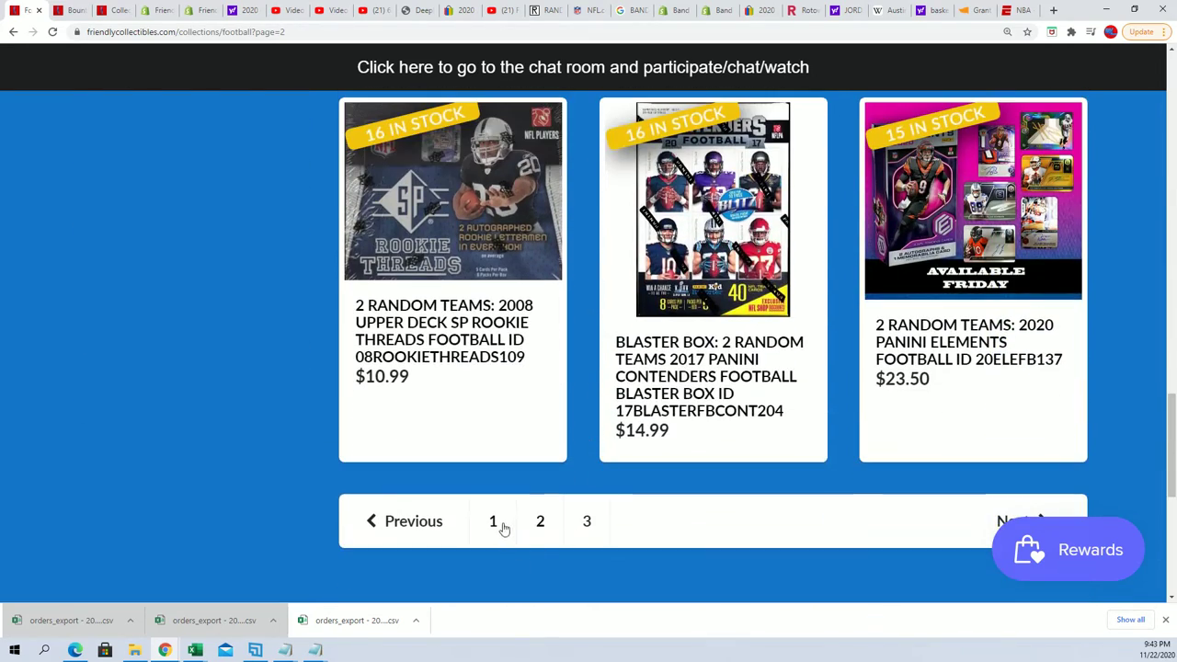
Go to page 1 and open the Random Divison Break 2020 Panini Illusions Football product.
click(501, 526)
scroll(616, 496, down, 5)
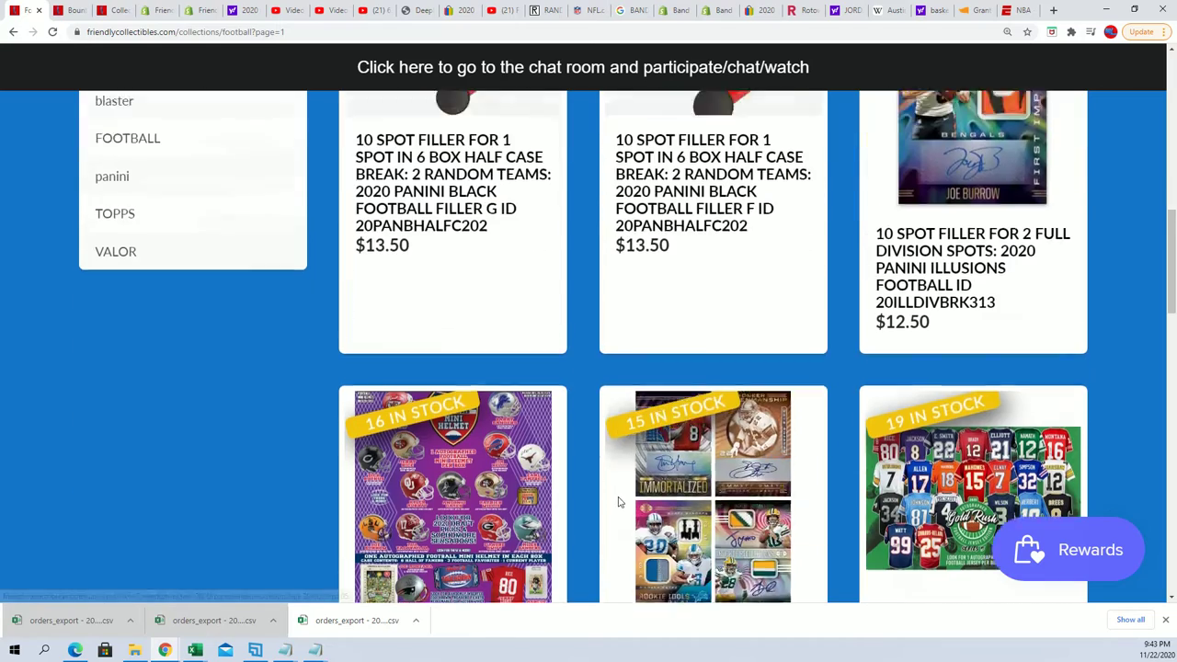
scroll(619, 502, down, 2)
scroll(615, 507, down, 3)
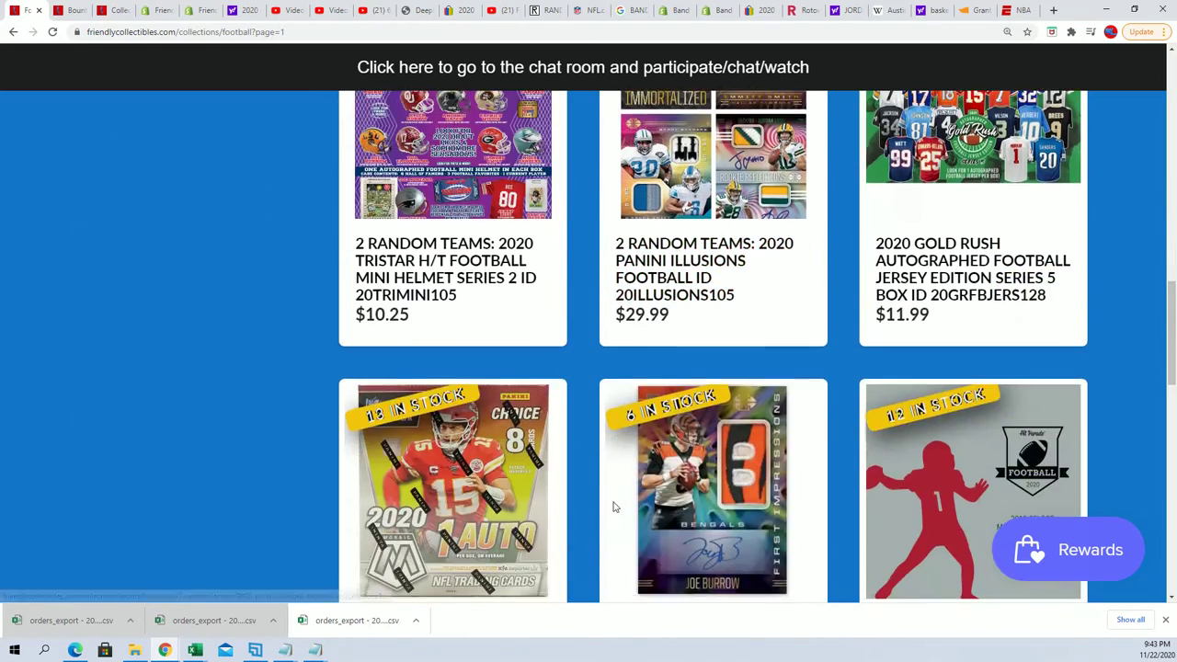
scroll(614, 501, down, 2)
scroll(614, 501, down, 1)
click(690, 448)
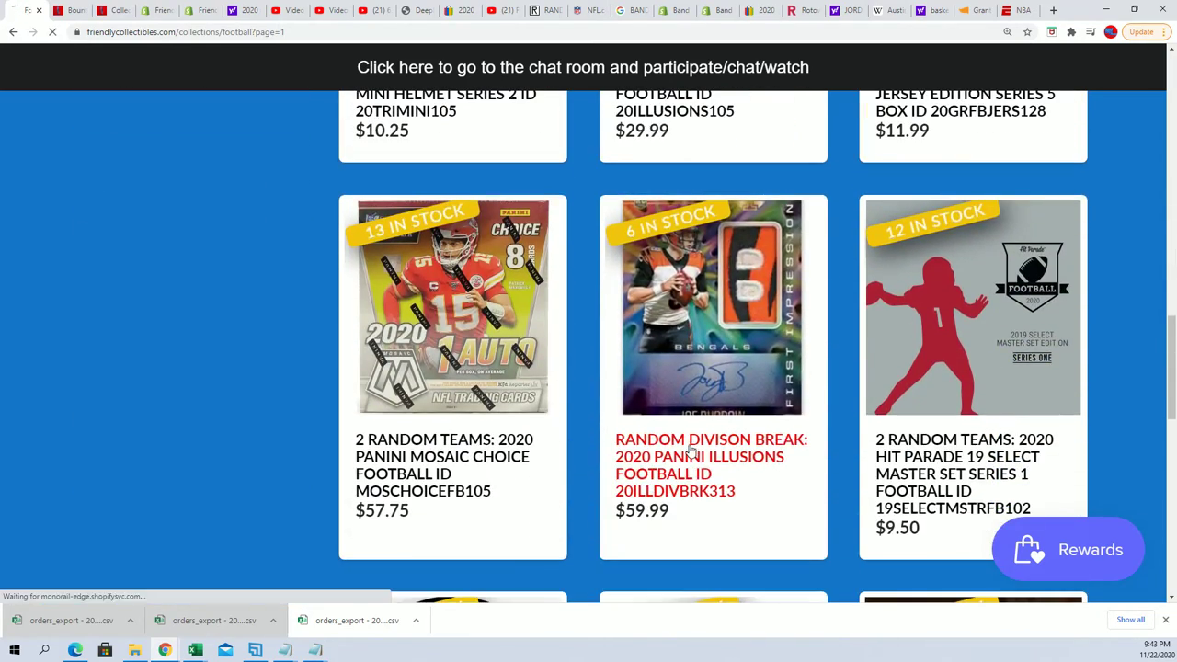
scroll(691, 450, down, 4)
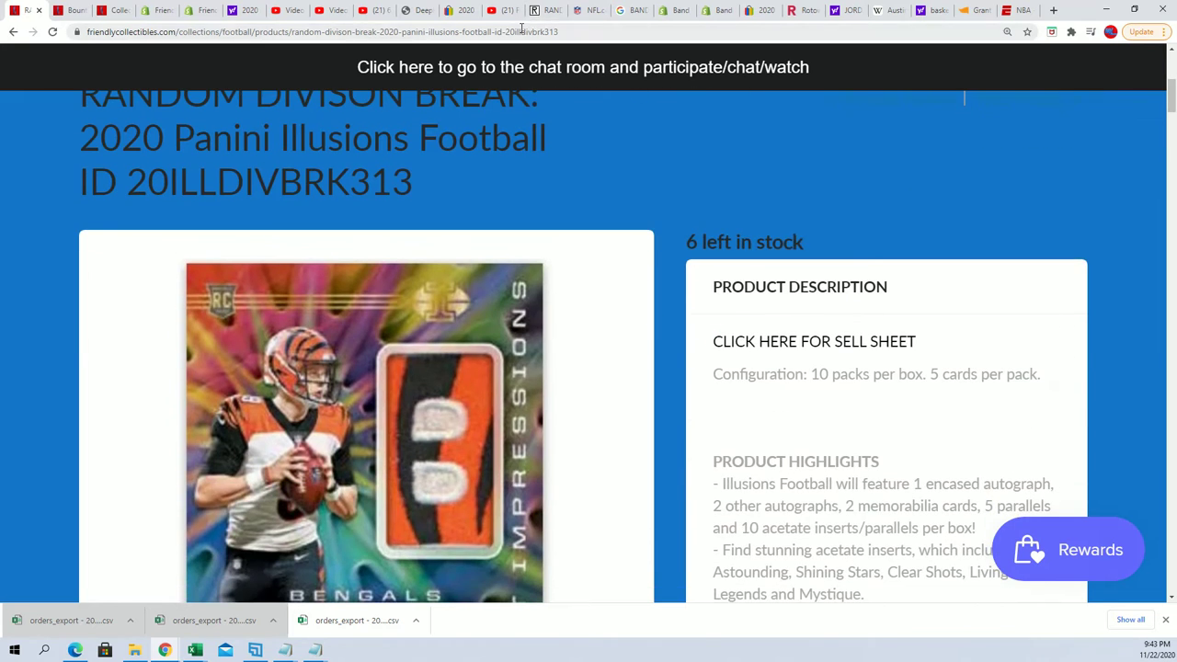
Copy the Illusions Divison Break product link and switch to another app to share it.
right_click(521, 29)
click(559, 94)
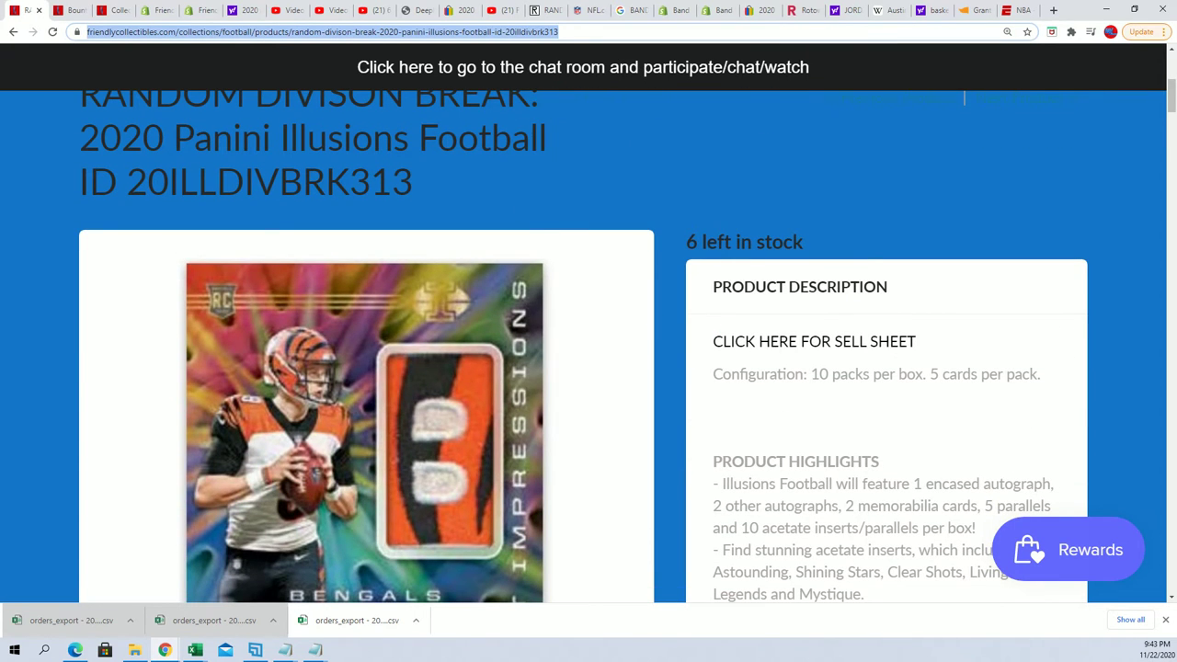
key(alt+Tab)
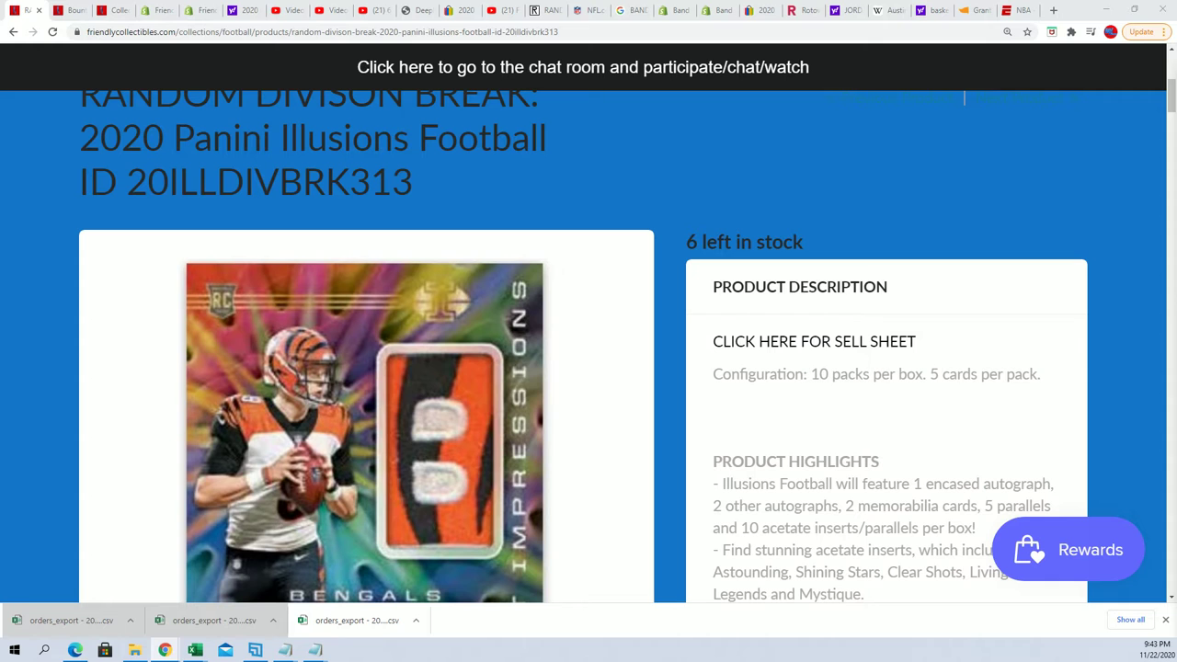
key(alt+Tab)
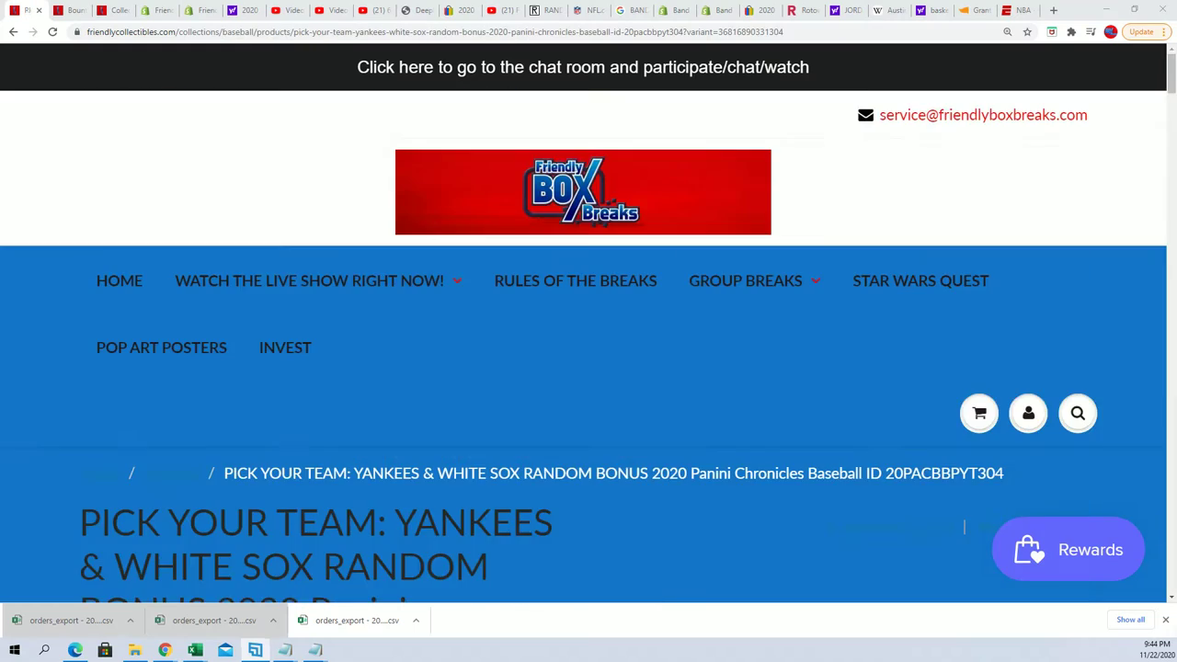
Highlight the random results for White Sox and Yankees, then bring up the Teams list.
scroll(661, 425, down, 5)
scroll(661, 425, down, 3)
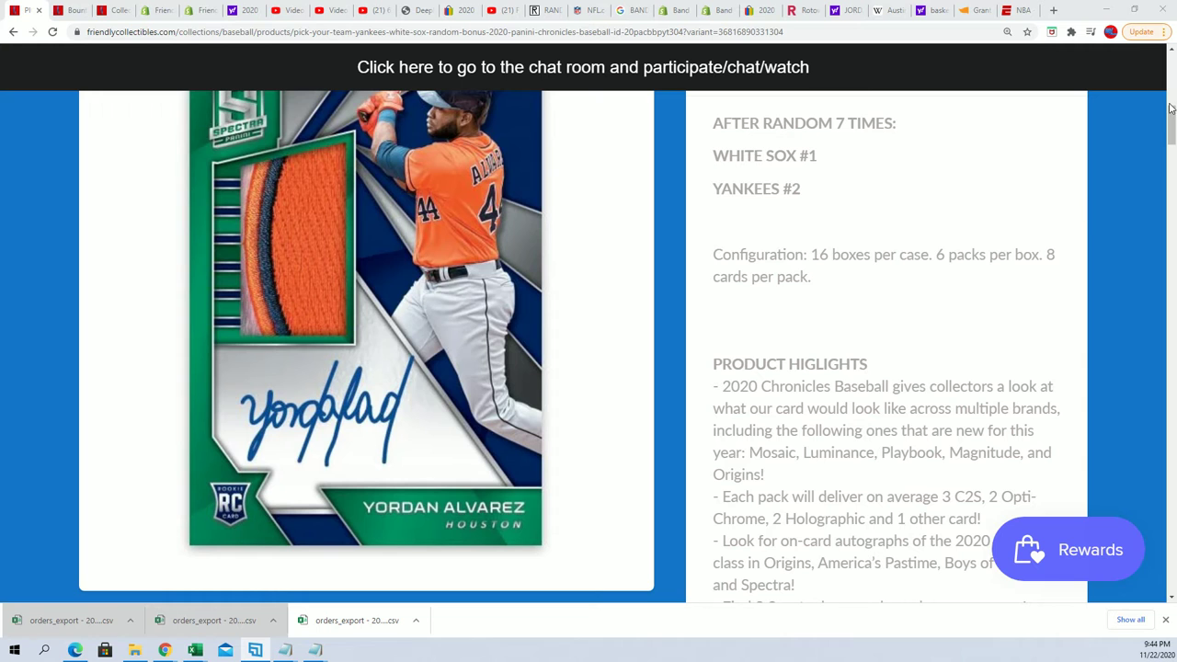
drag(807, 188, 701, 127)
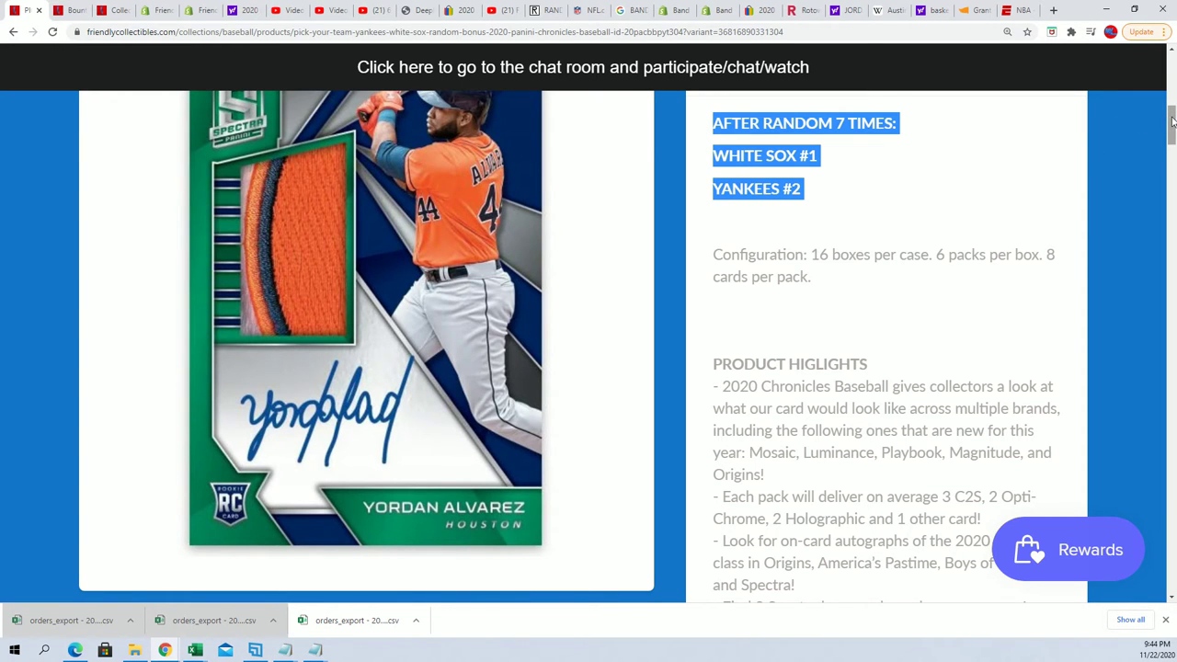
drag(1173, 121, 1172, 473)
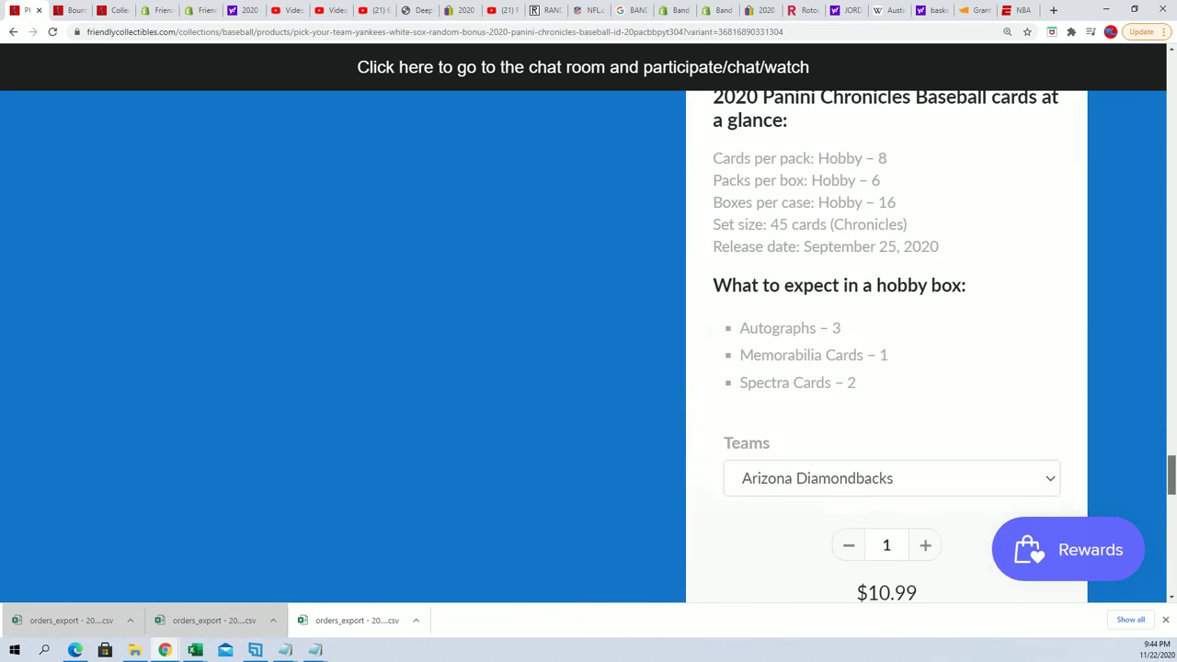
click(958, 486)
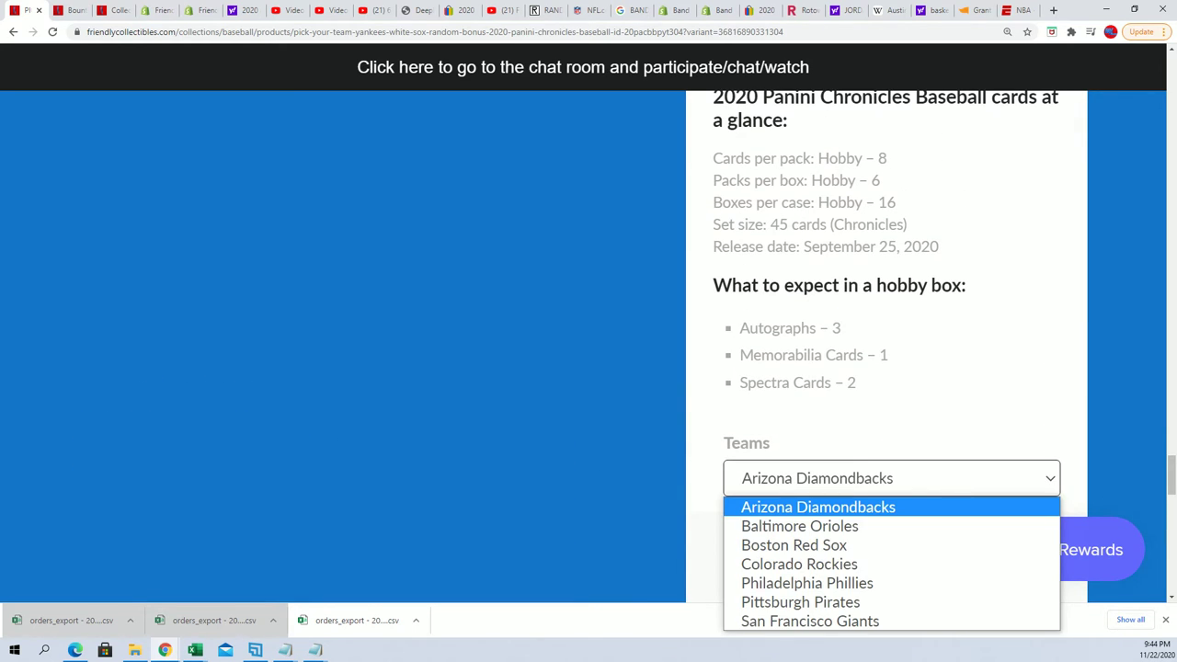
key(Escape)
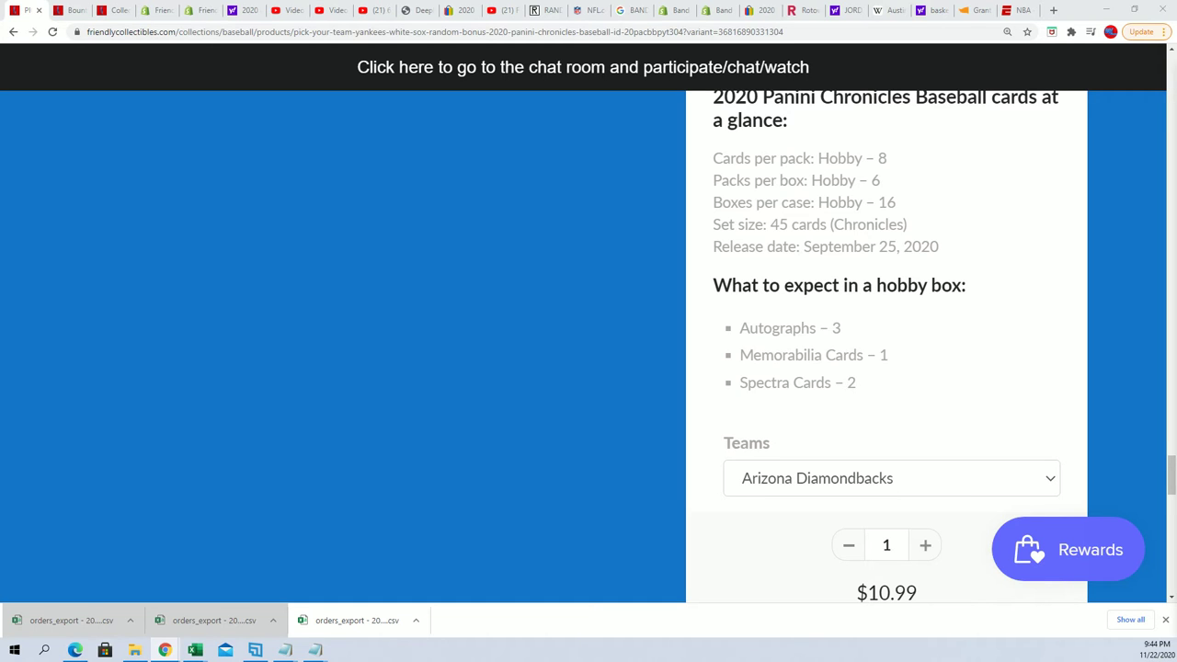
click(882, 490)
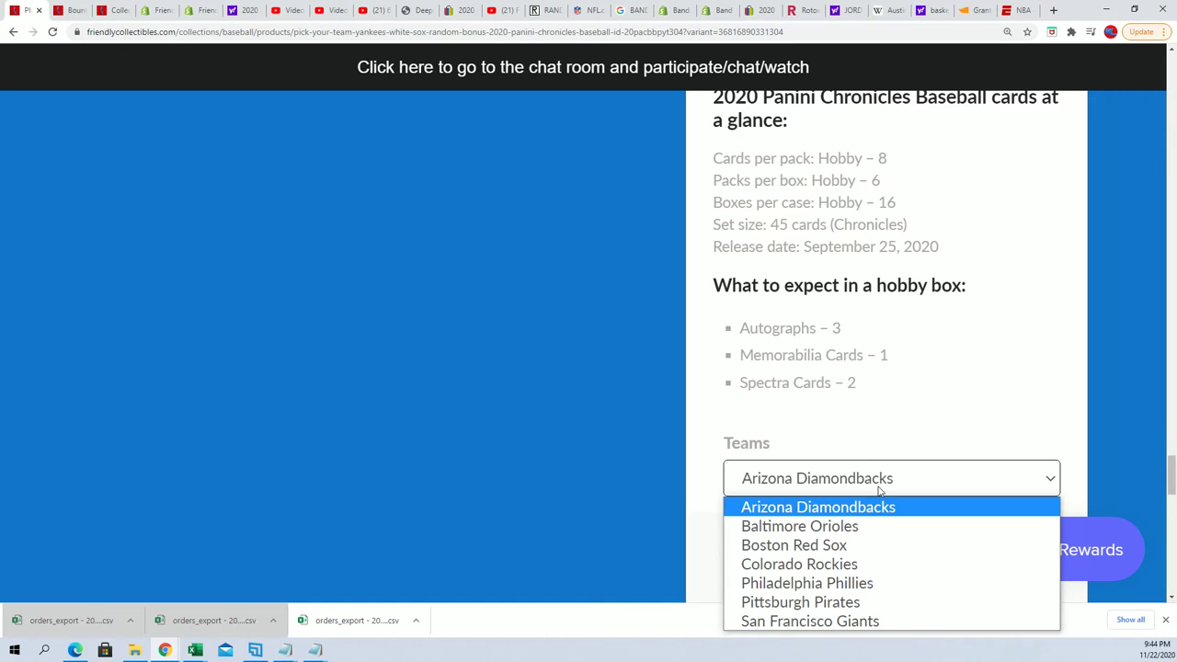
scroll(851, 483, down, 2)
Check Baltimore Orioles, Boston Red Sox, Philadelphia Phillies and Pittsburgh Pirates, ending on San Francisco Giants.
click(834, 357)
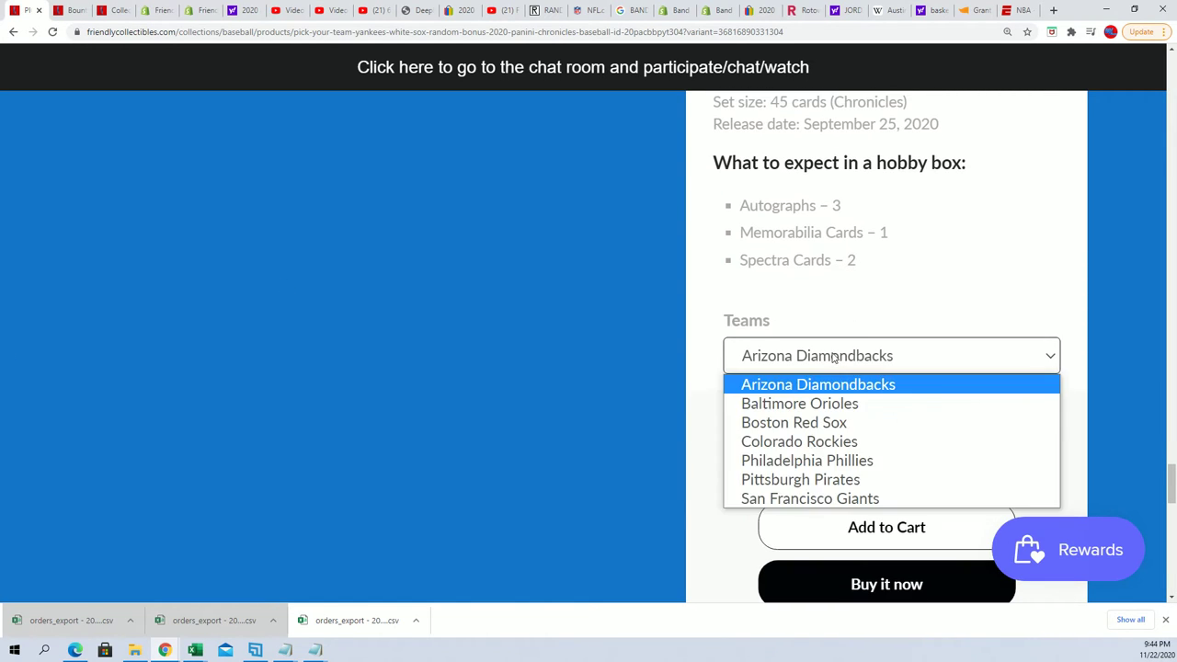
click(799, 404)
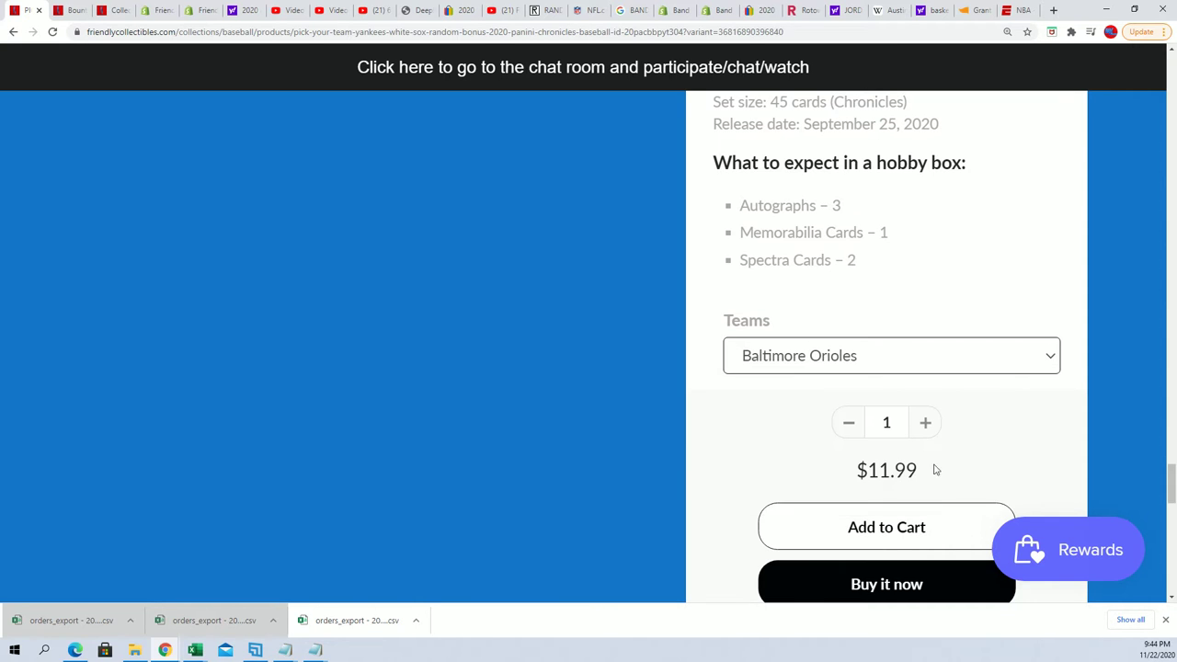
click(883, 357)
click(818, 423)
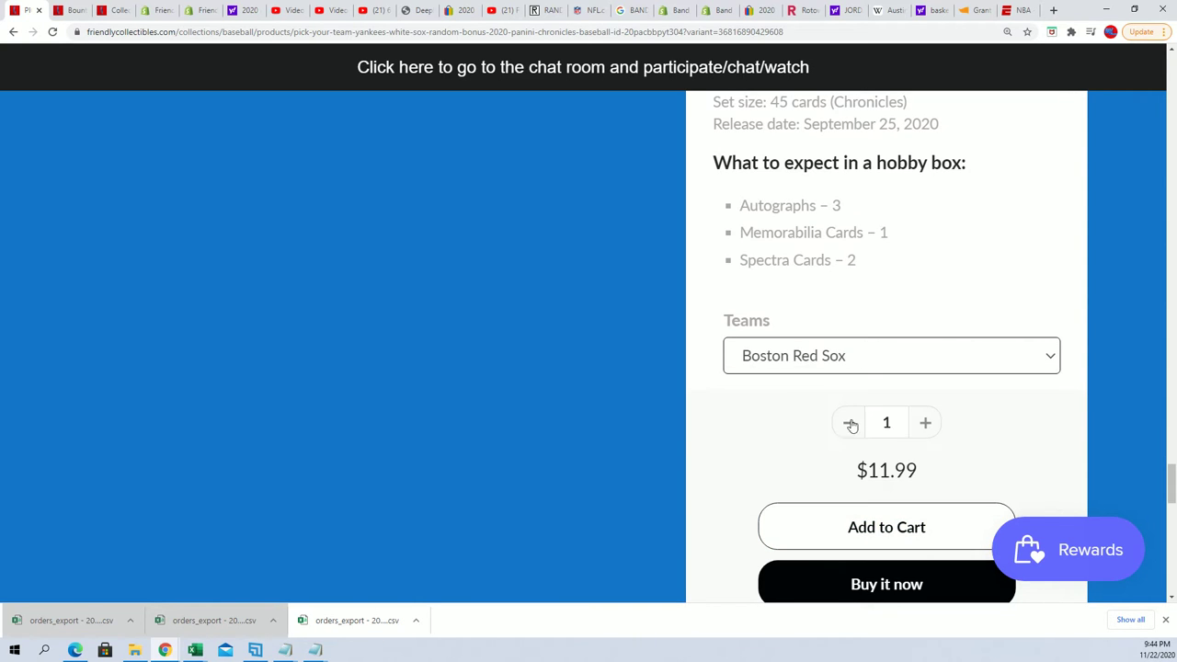
click(846, 360)
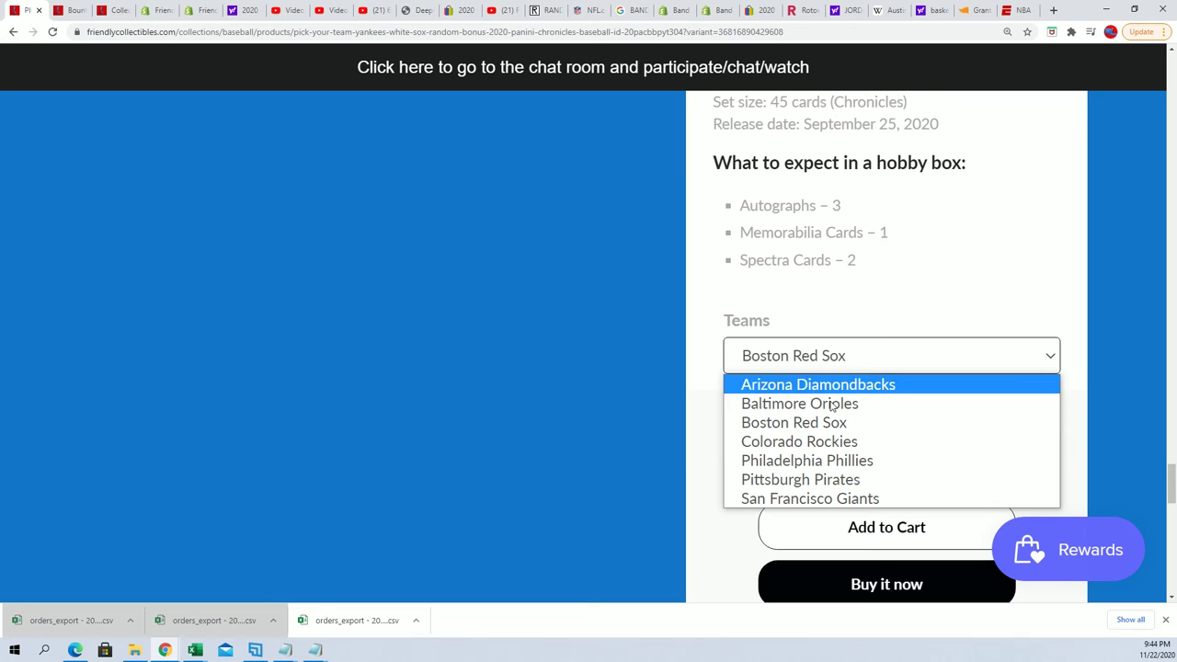
click(810, 460)
click(927, 364)
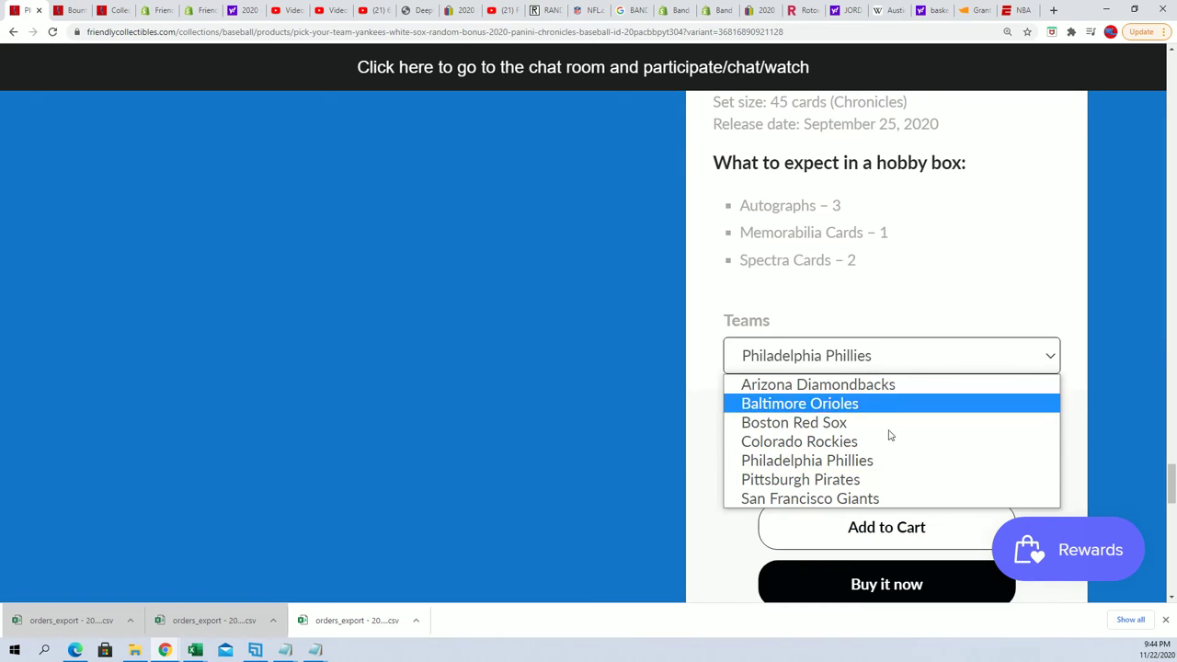
click(866, 480)
click(867, 368)
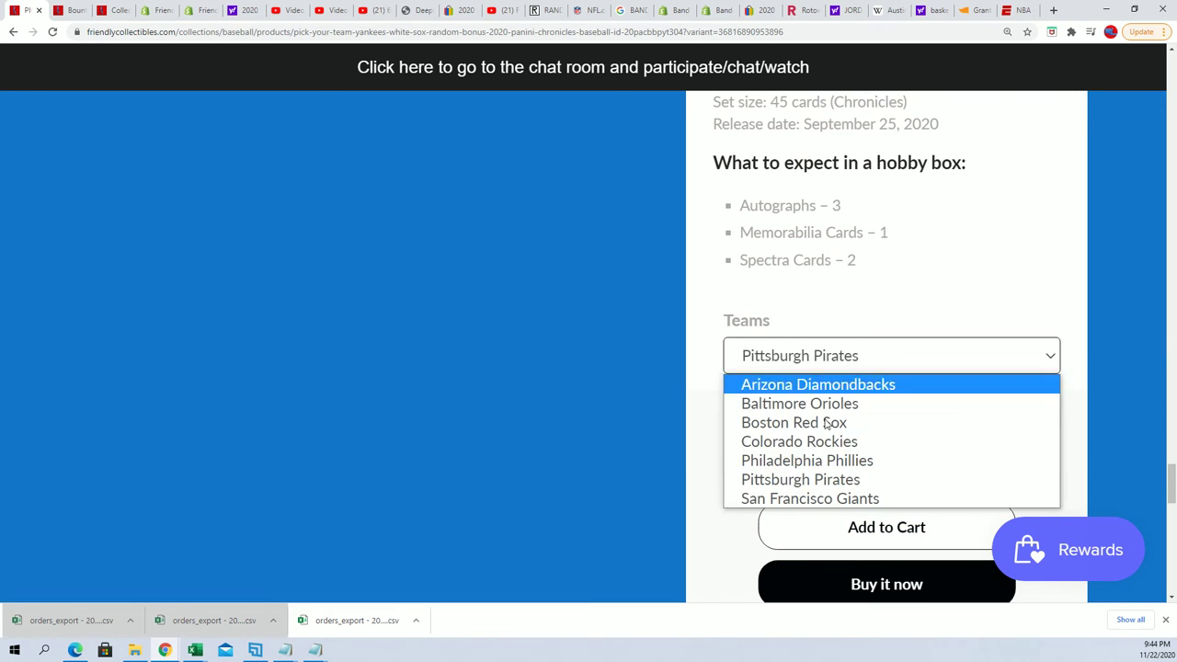
click(810, 499)
Highlight the San Francisco Giants' $12.99 price, then return to the top of the page.
drag(918, 455, 833, 485)
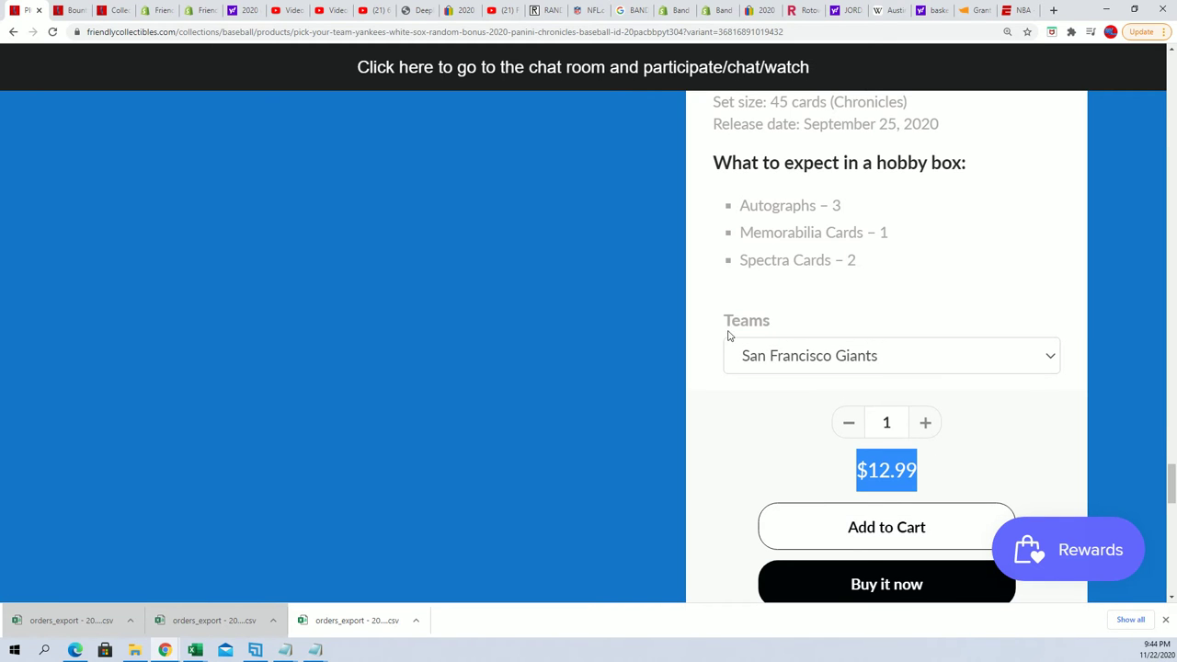
click(851, 338)
scroll(617, 407, up, 10)
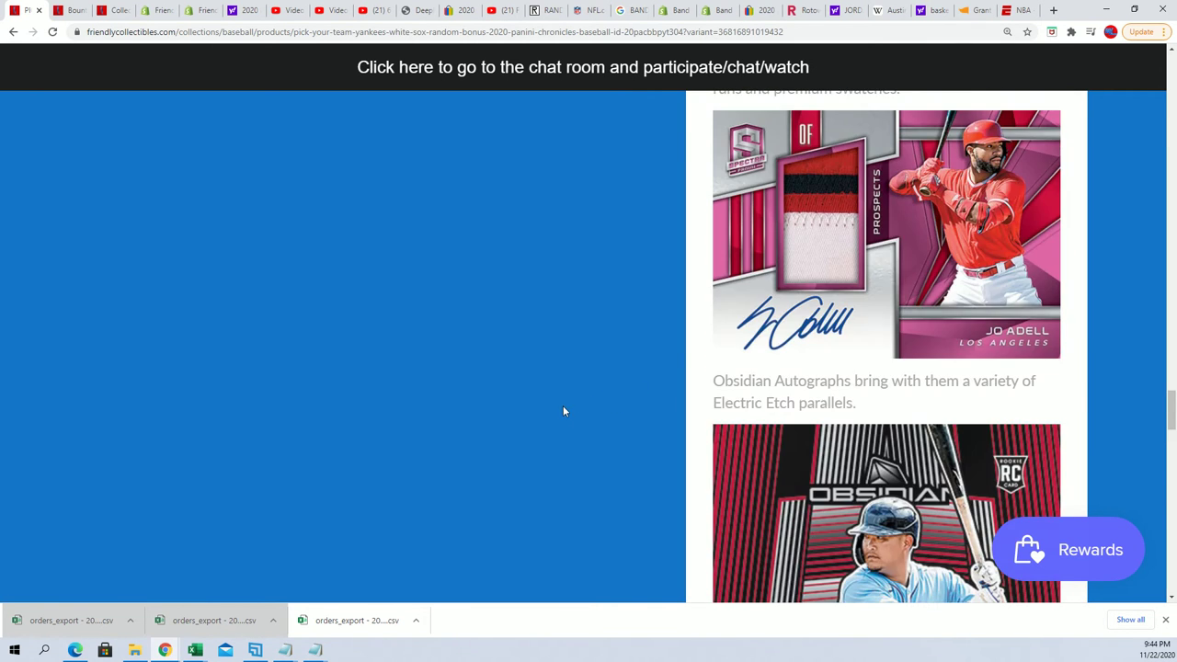
drag(1170, 396, 1155, 108)
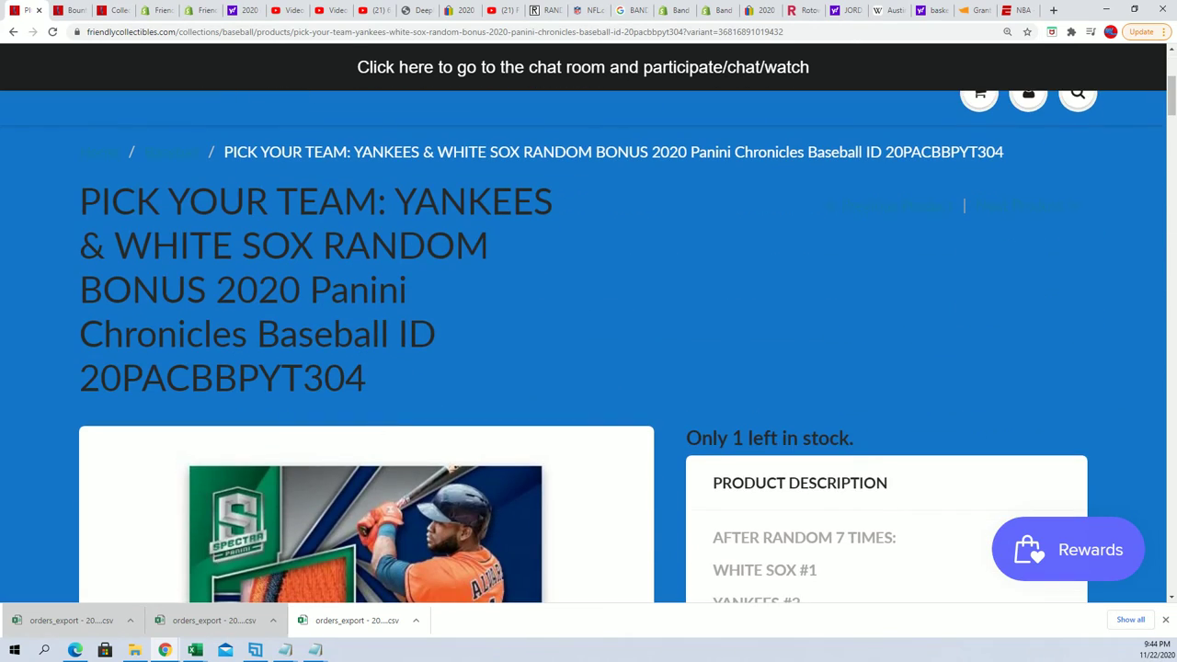